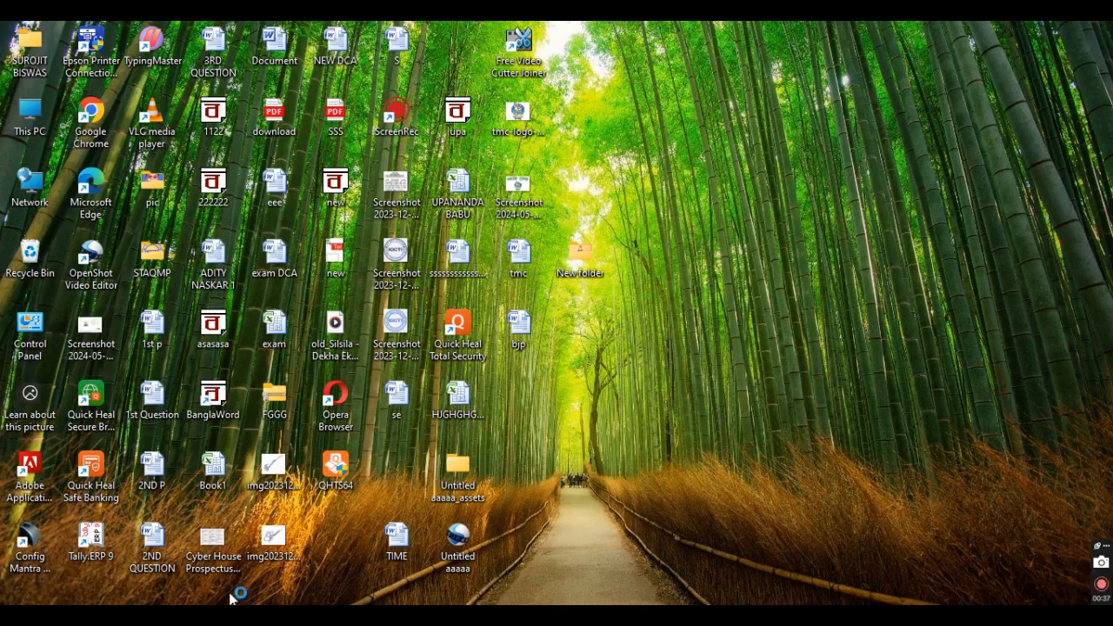
Search the computer for "photo" and launch Adobe Photoshop 7.0.
left_click(142, 617)
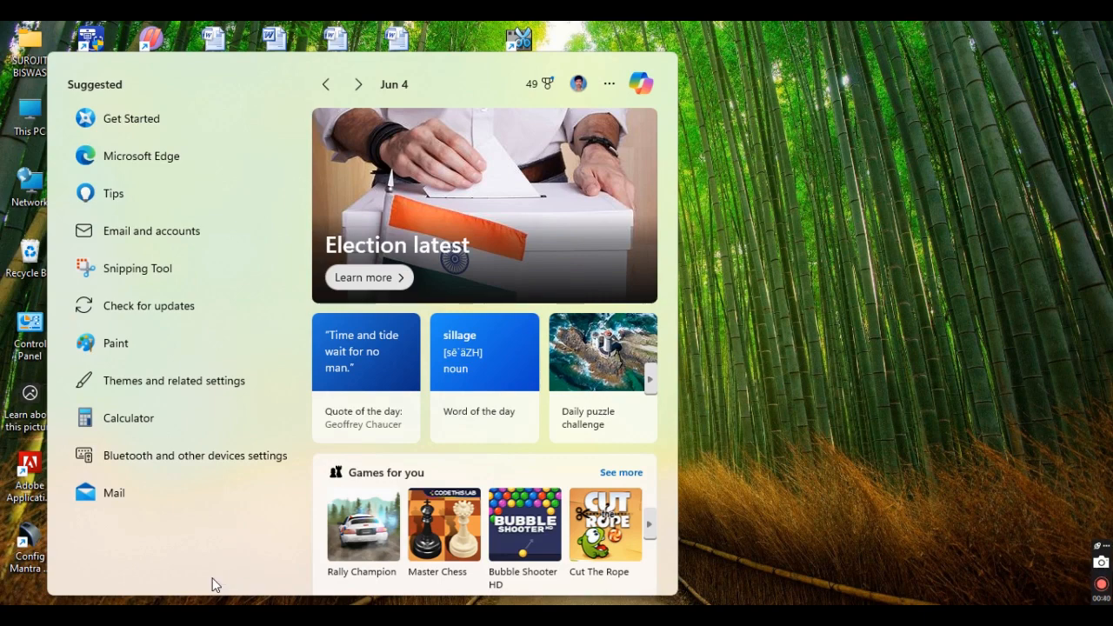
type("phot")
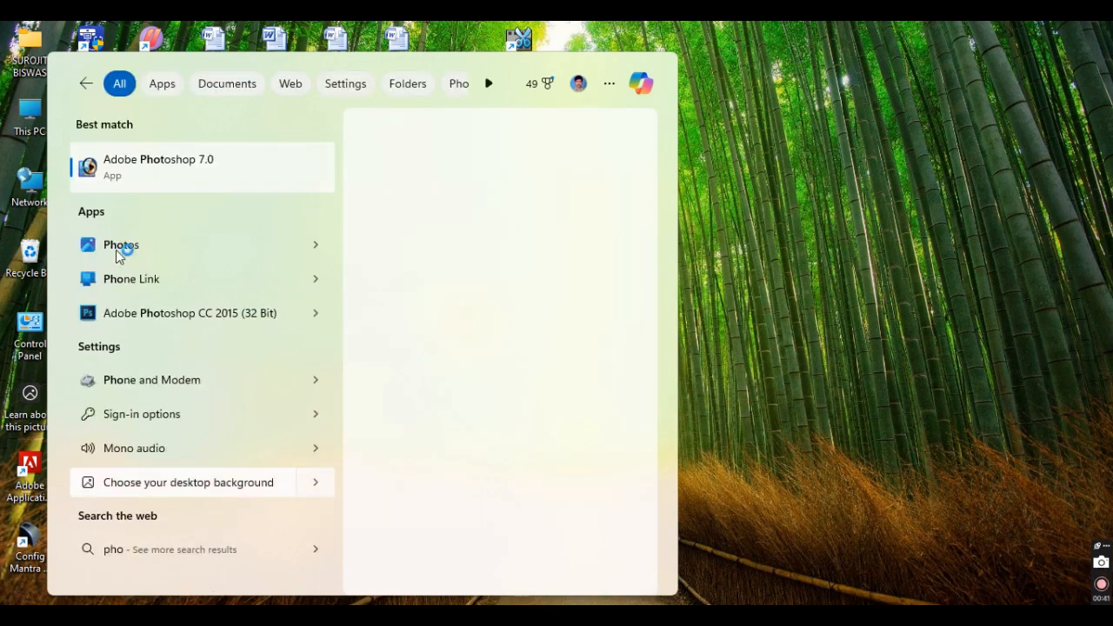
type("o")
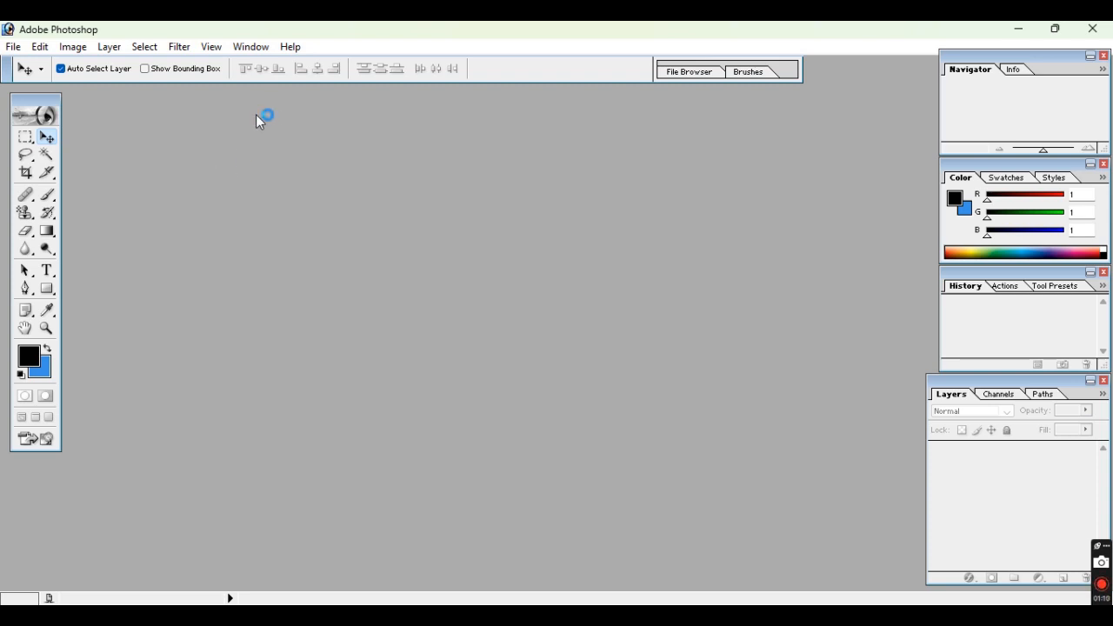
Open the JPEG photo "WhatsApp Image 2024-06-04 at 6.14.04 PM" from the Downloads folder.
left_click(19, 48)
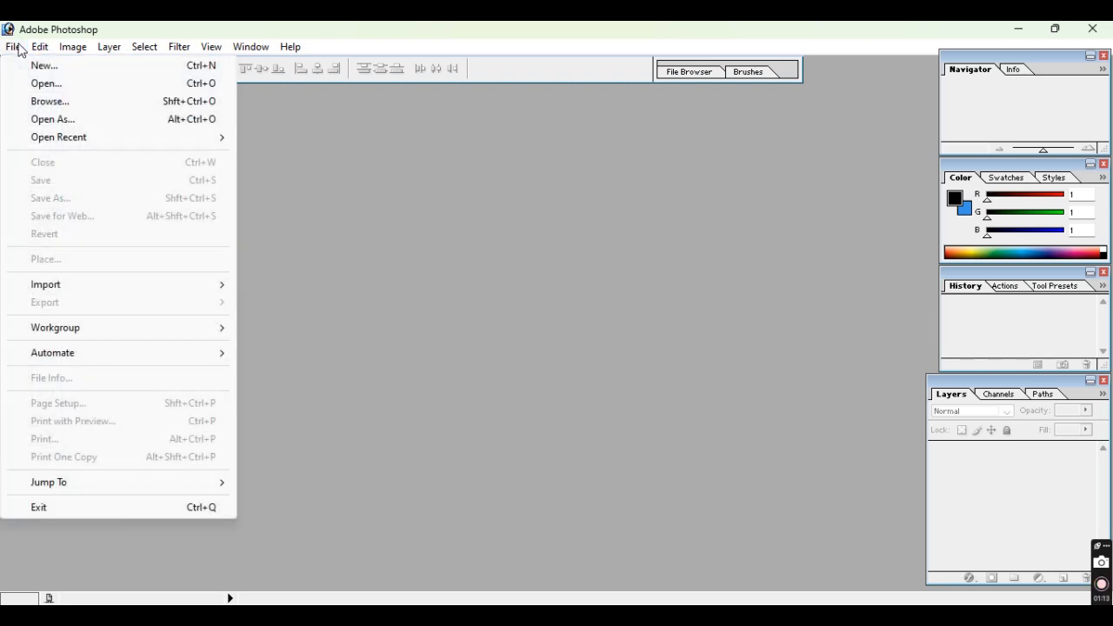
left_click(52, 84)
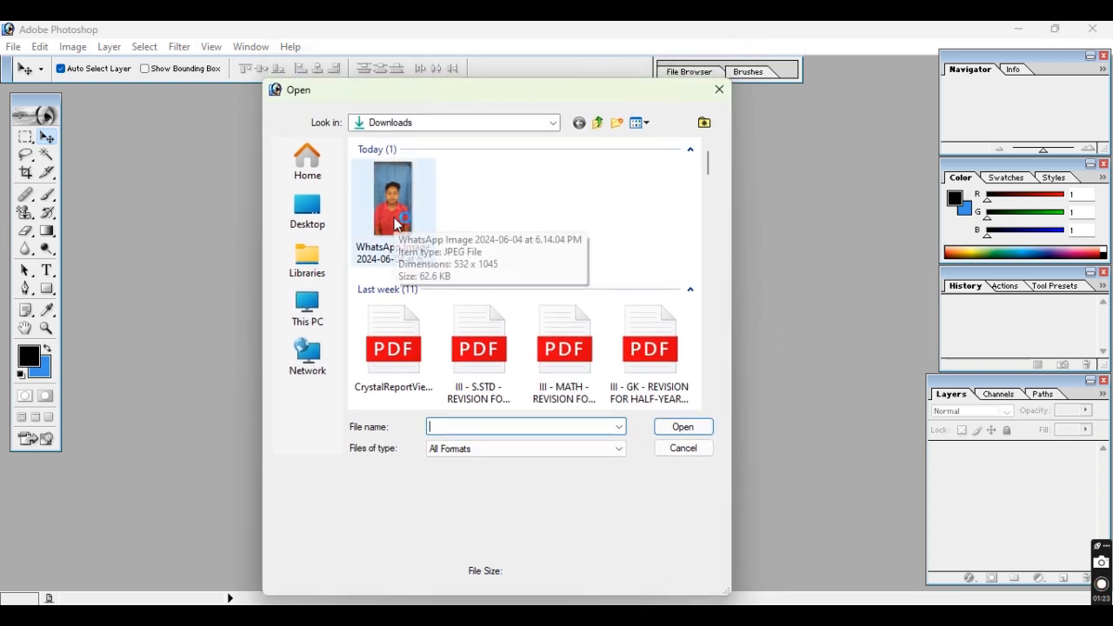
left_click(395, 224)
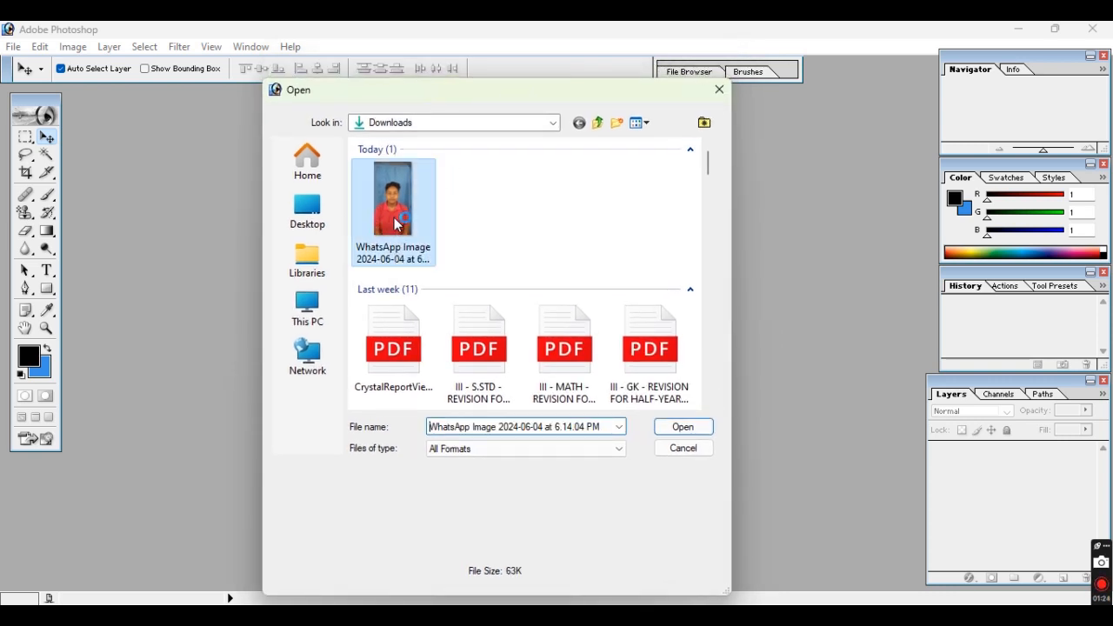
left_click(677, 428)
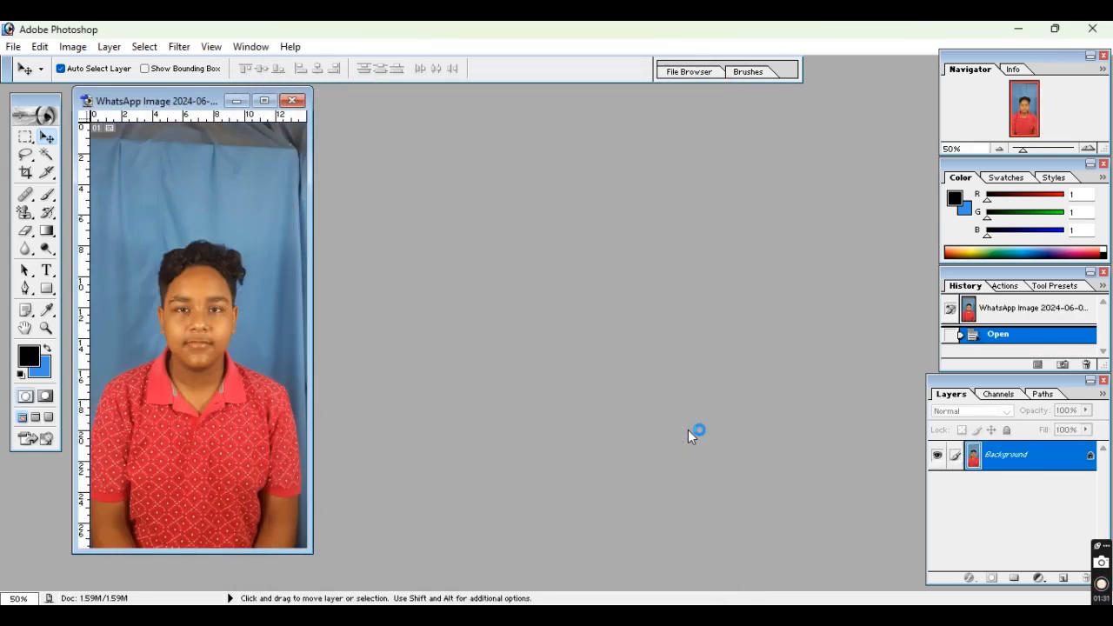
Move the photo's window to the middle of the workspace and enlarge it so there is empty space around the image.
left_click_drag(193, 96, 442, 92)
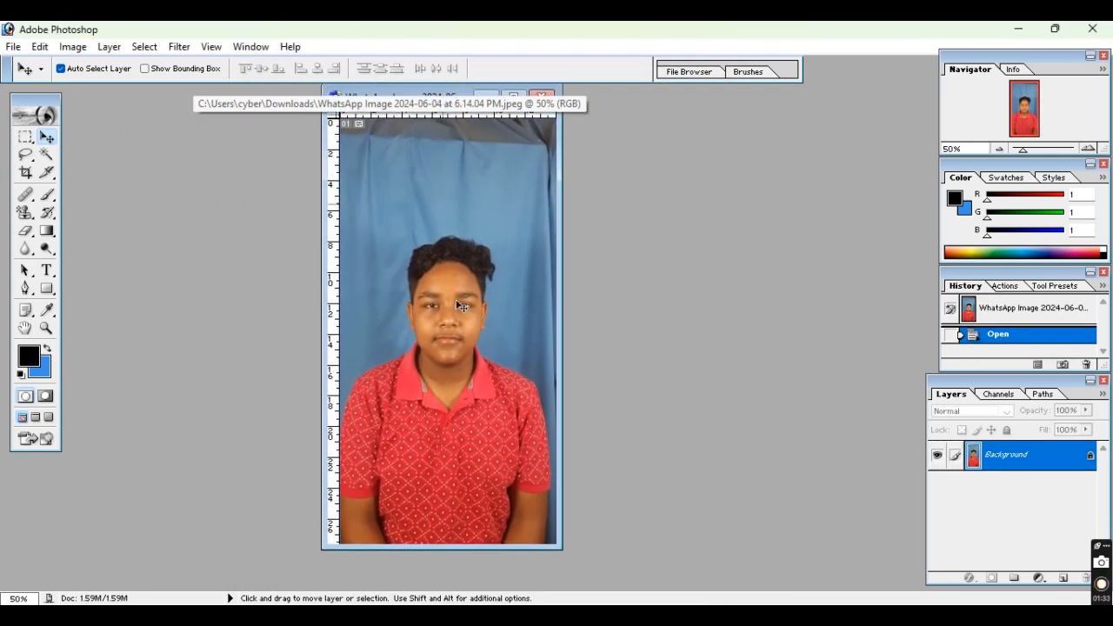
left_click_drag(562, 543, 676, 590)
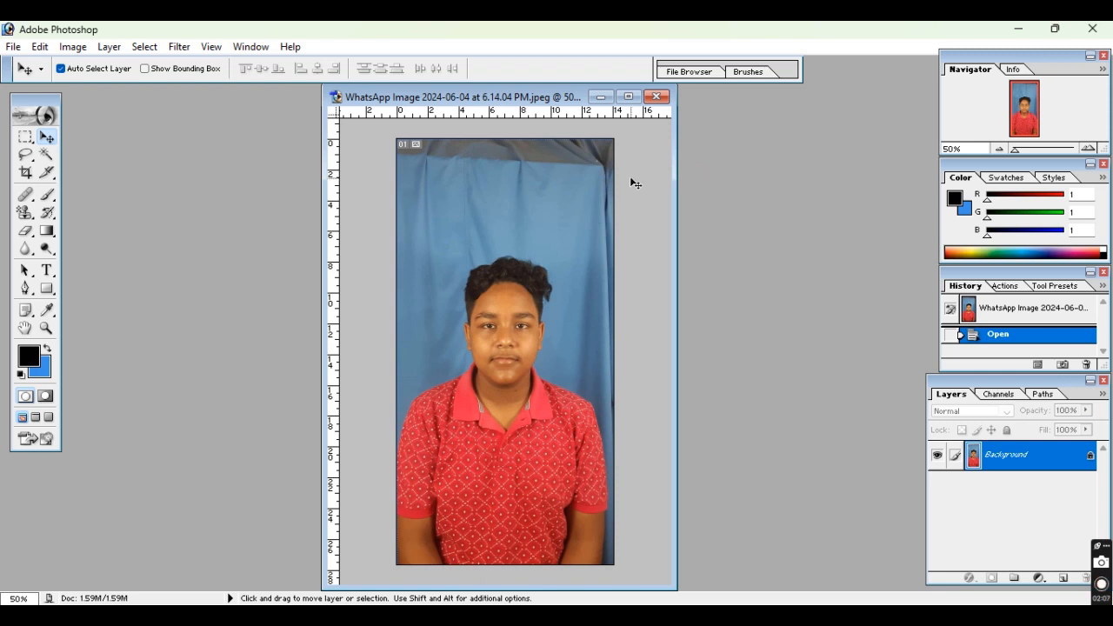
left_click_drag(550, 97, 542, 105)
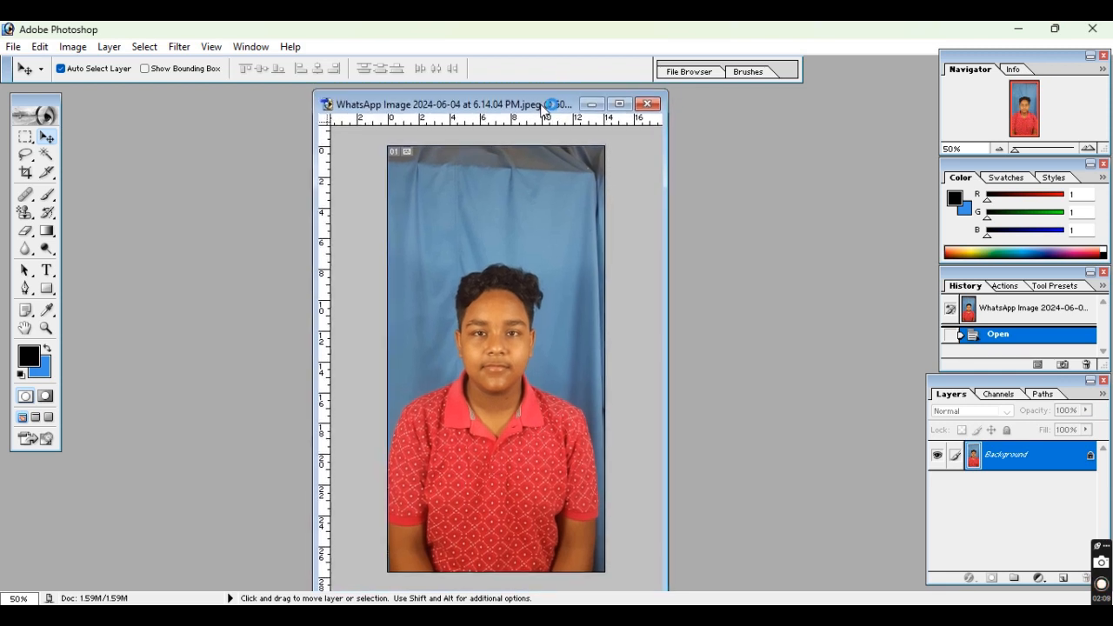
Crop the photo to 3 × 3.5 cm at 300 pixels/inch, framing the head and shoulders with the face centred.
left_click(26, 174)
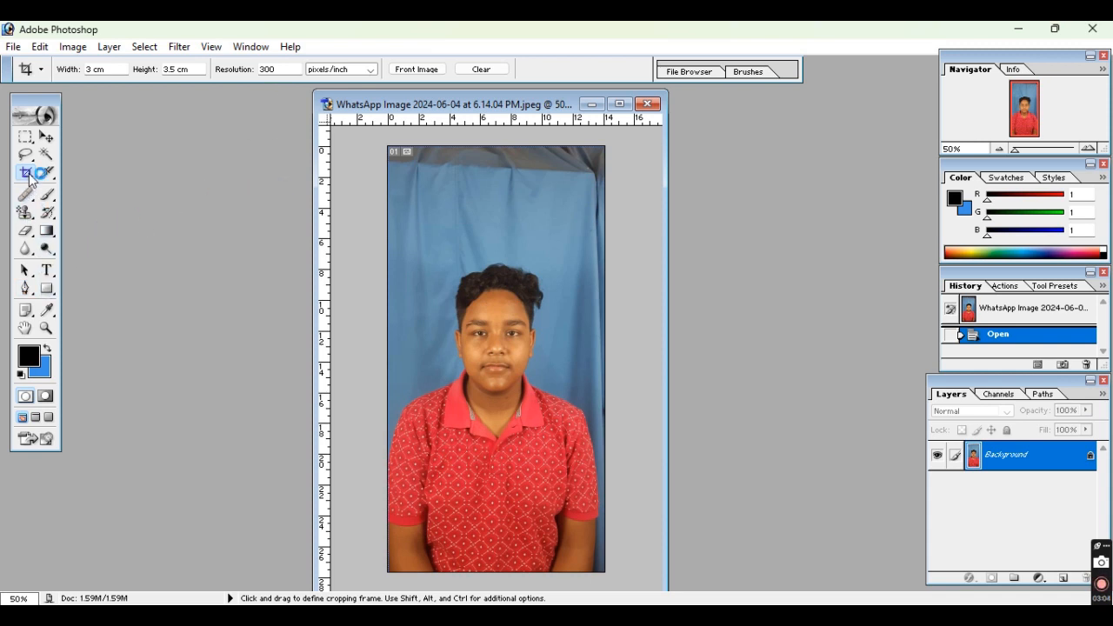
left_click_drag(407, 232, 593, 493)
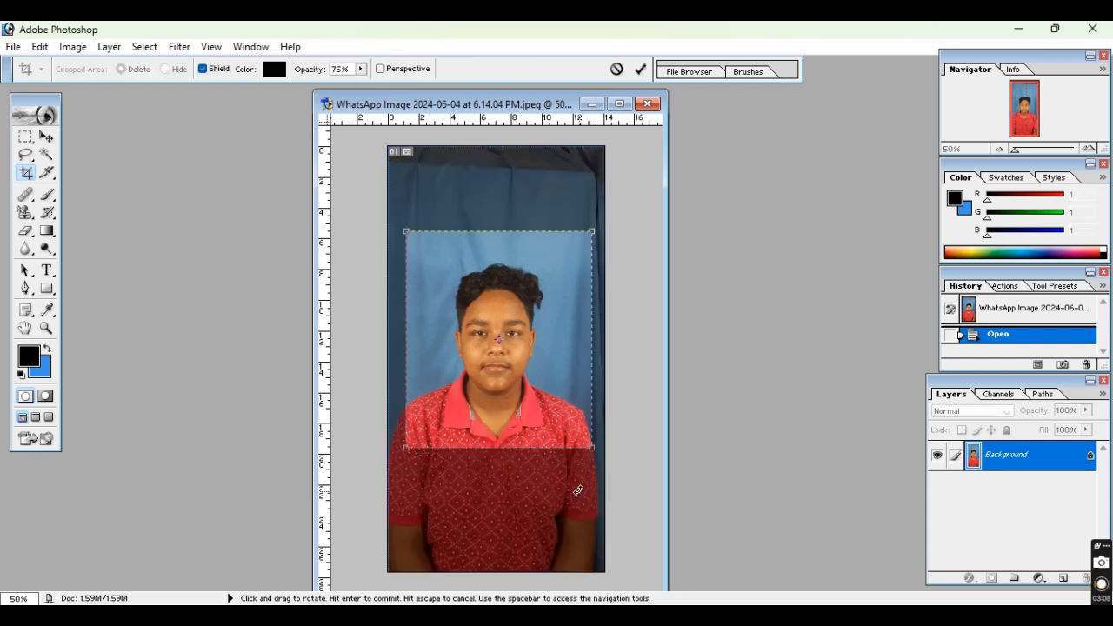
left_click_drag(517, 409, 484, 449)
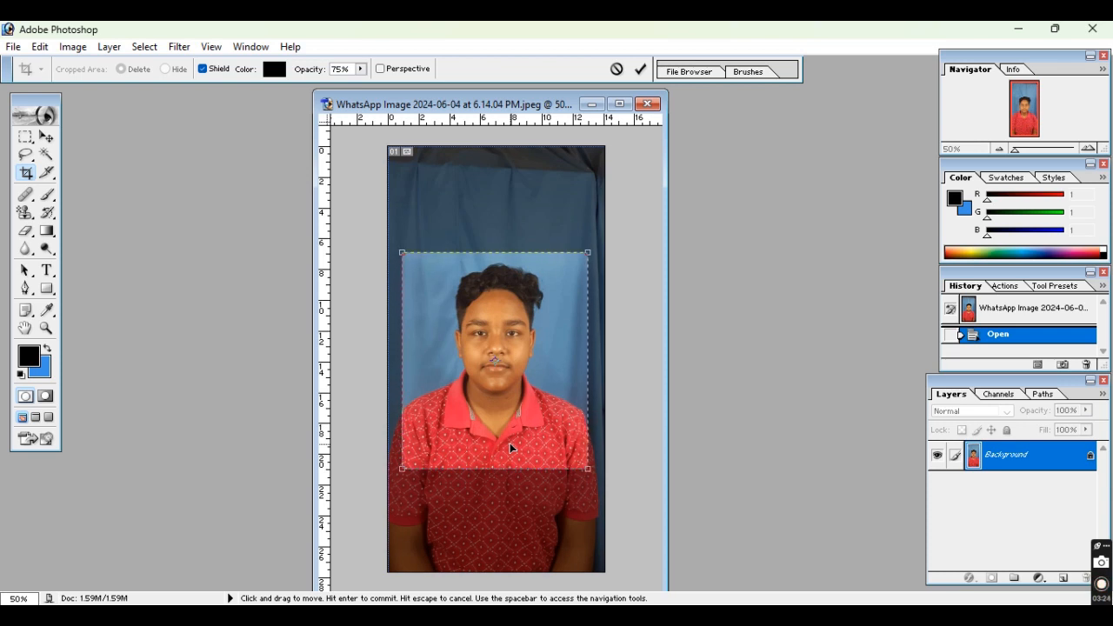
key("Right")
key("Right")
key("Right")
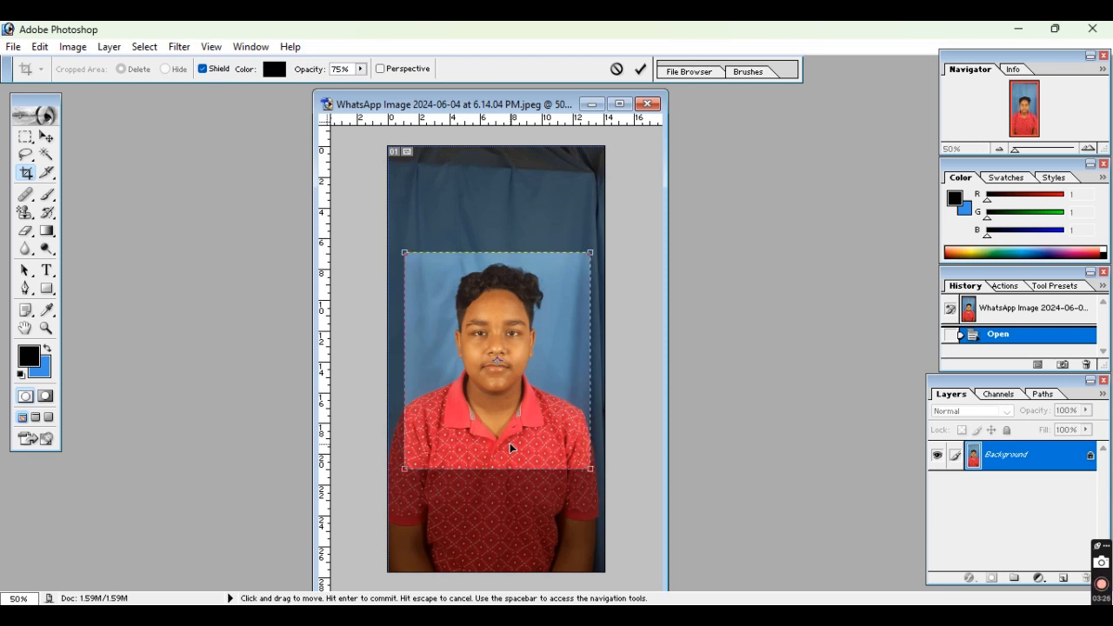
key("Down")
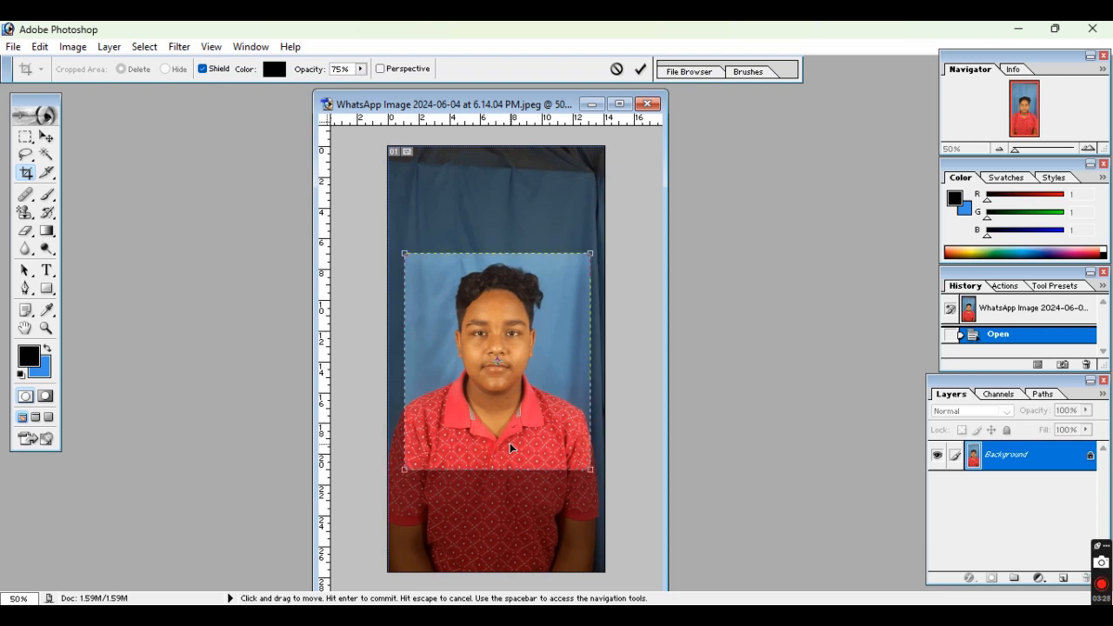
key("Left")
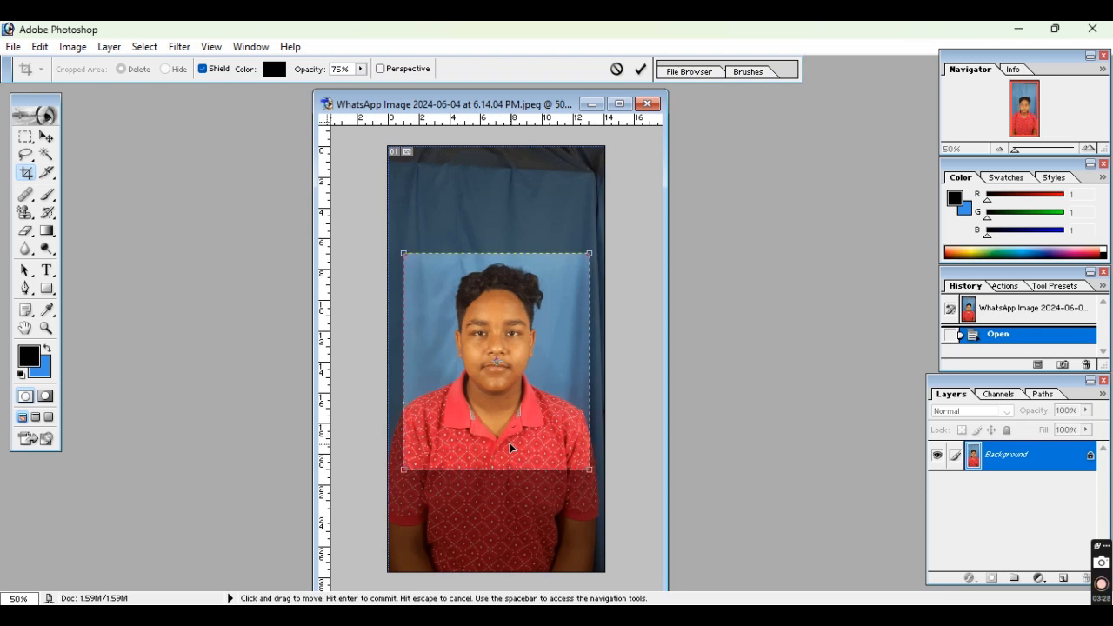
left_click(642, 69)
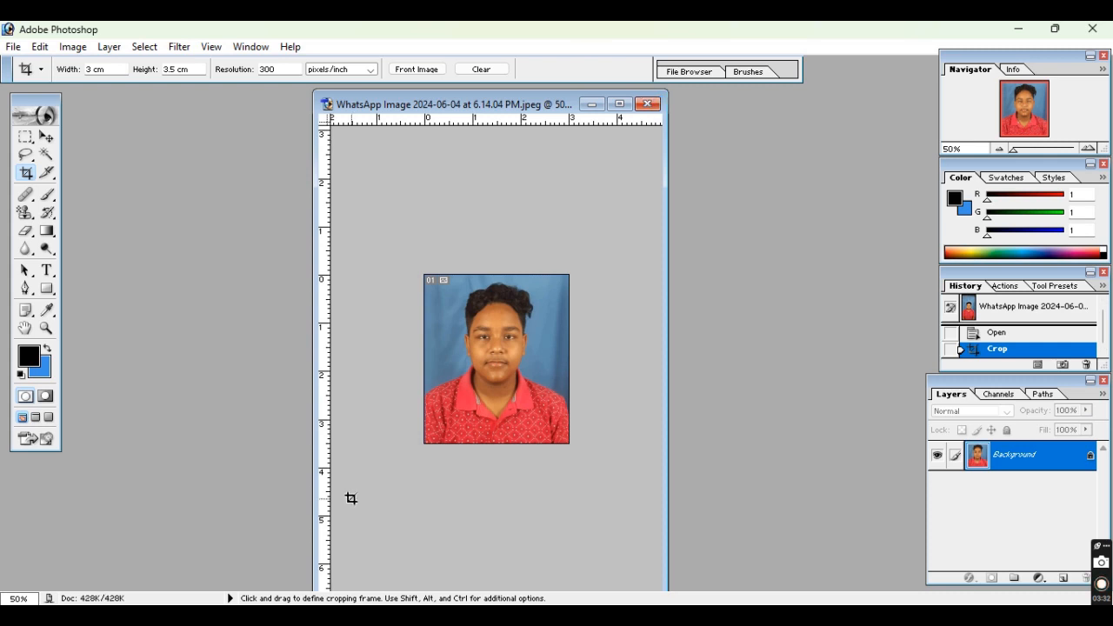
Set the background color to a bright blue with R 47, G 142, B 236.
scroll(546, 350, "down", 4)
scroll(541, 345, "up", 5)
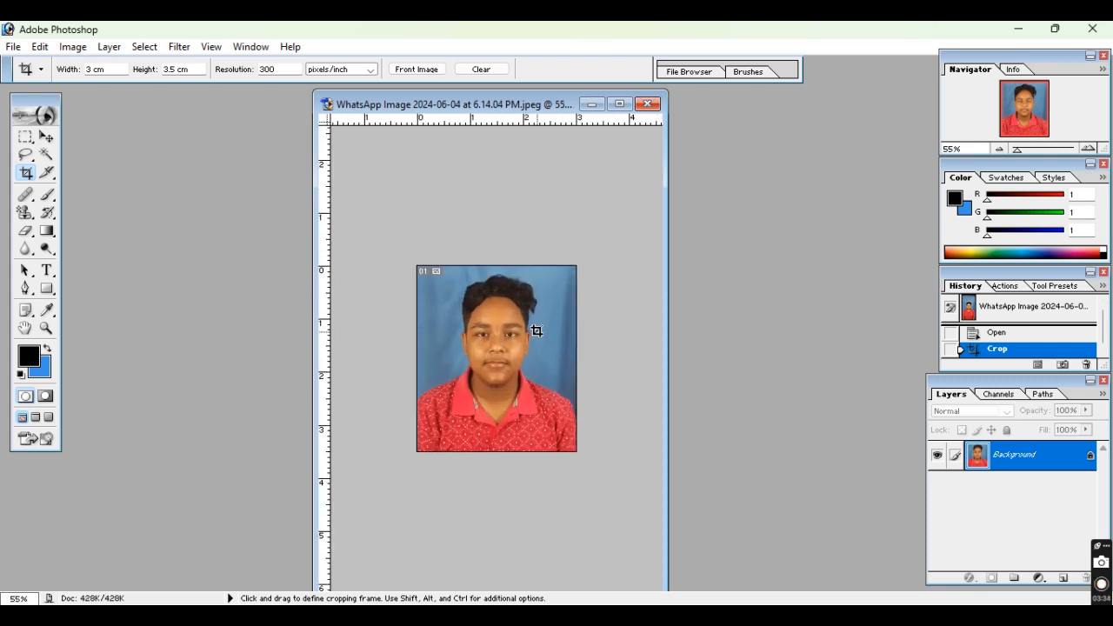
scroll(537, 330, "up", 3)
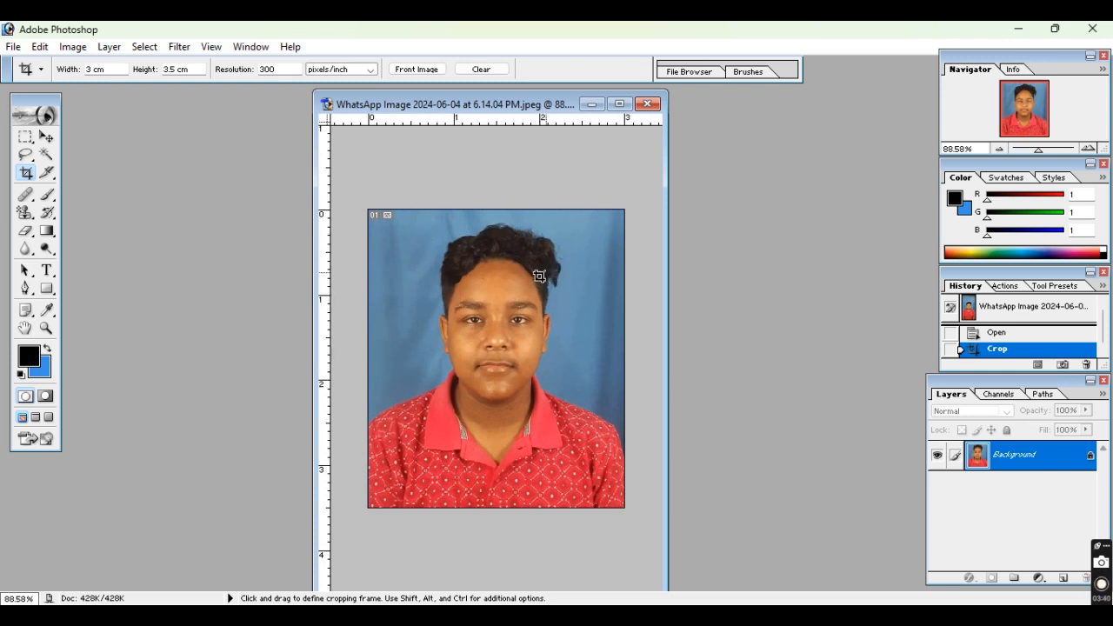
left_click(48, 374)
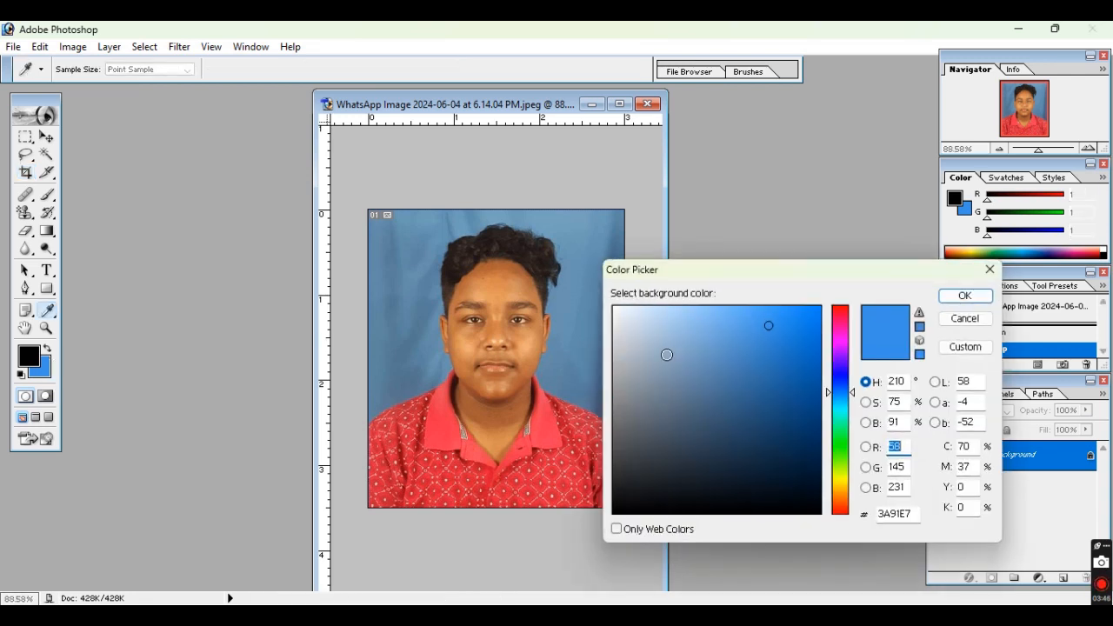
left_click(779, 321)
left_click(965, 296)
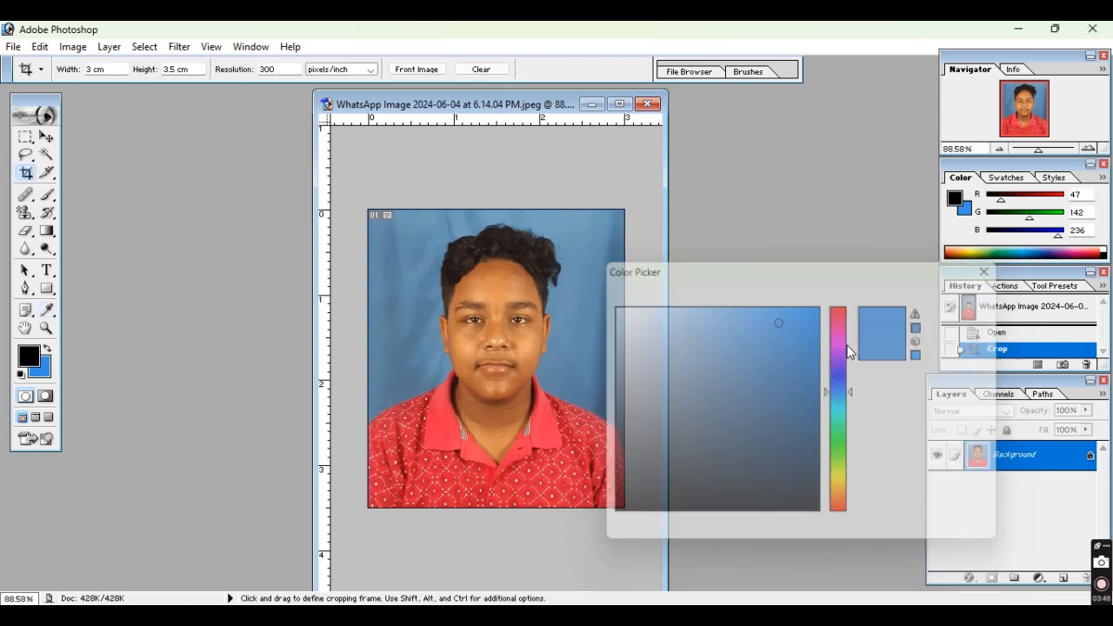
Select the whole blue curtain behind the person with the Magic Wand, adding the darker strip beside the shoulder to the selection.
left_click(48, 155)
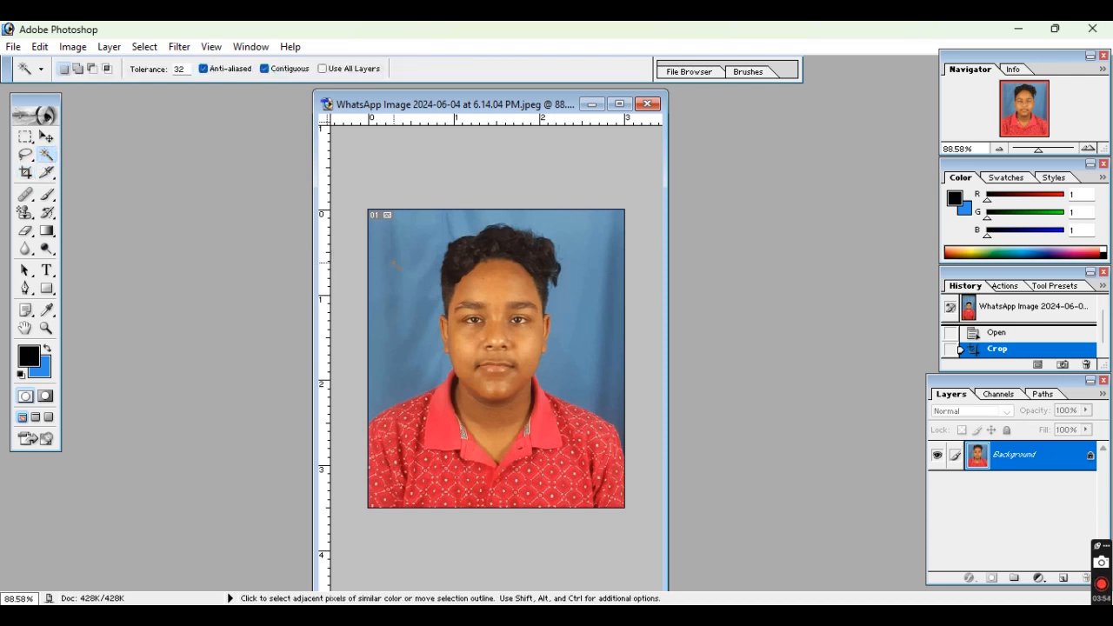
left_click(396, 270)
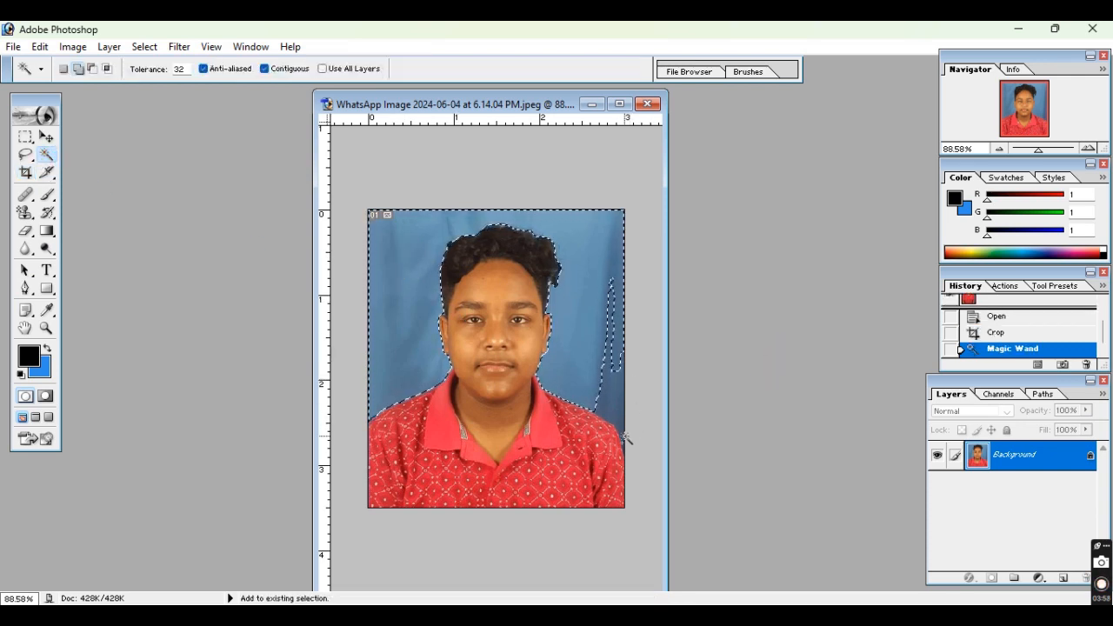
left_click(619, 371, "shift")
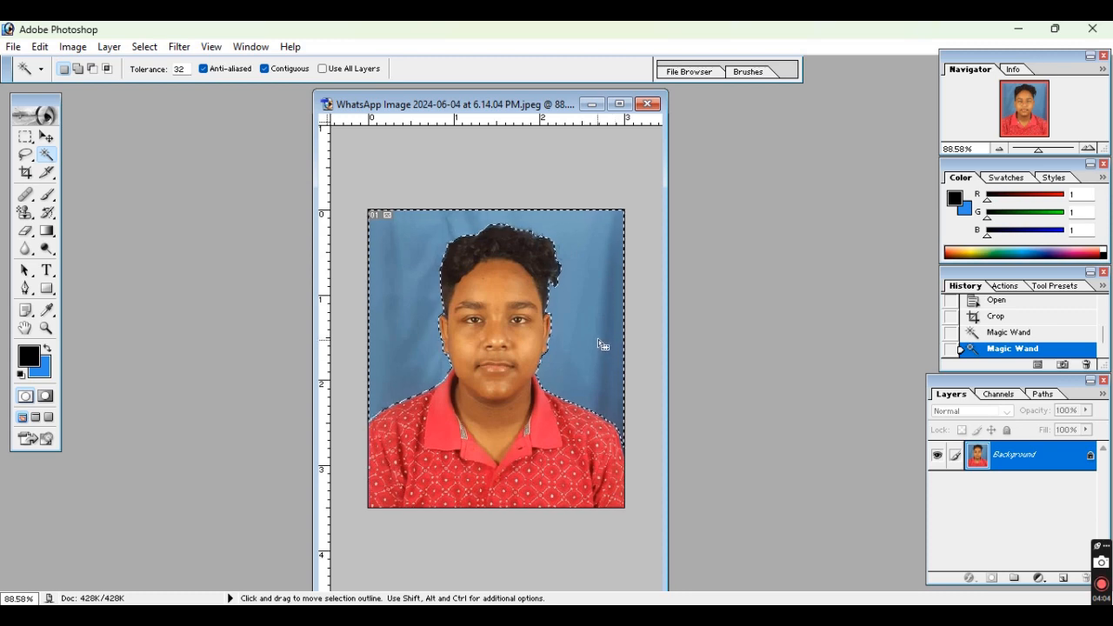
Fill the selected backdrop with the Background Color in Normal mode at 100% opacity and deselect it.
left_click(40, 47)
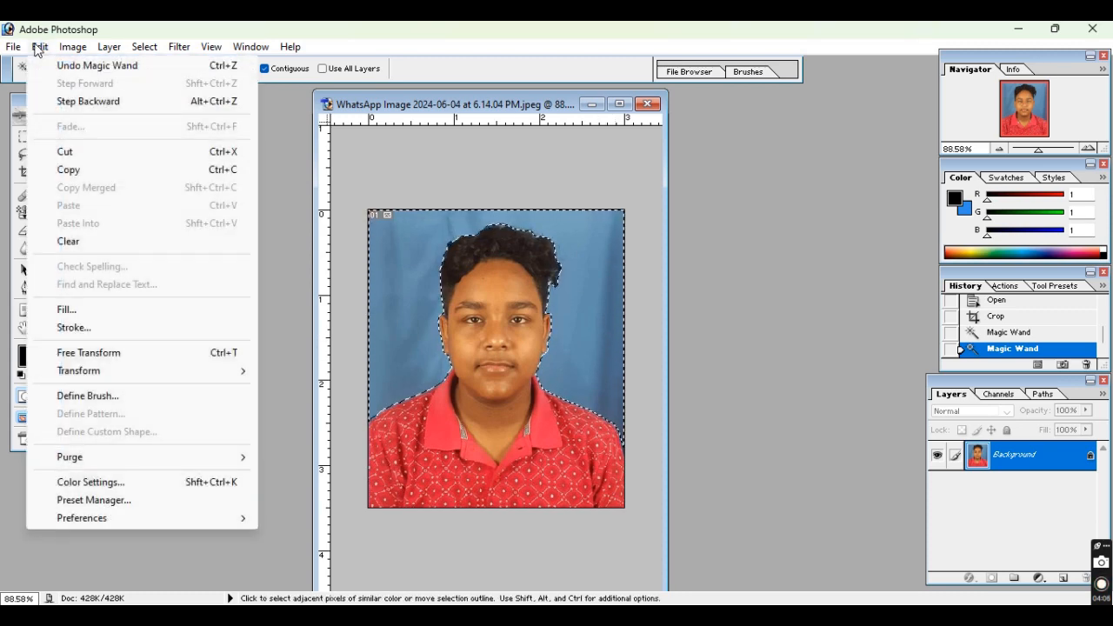
left_click(67, 309)
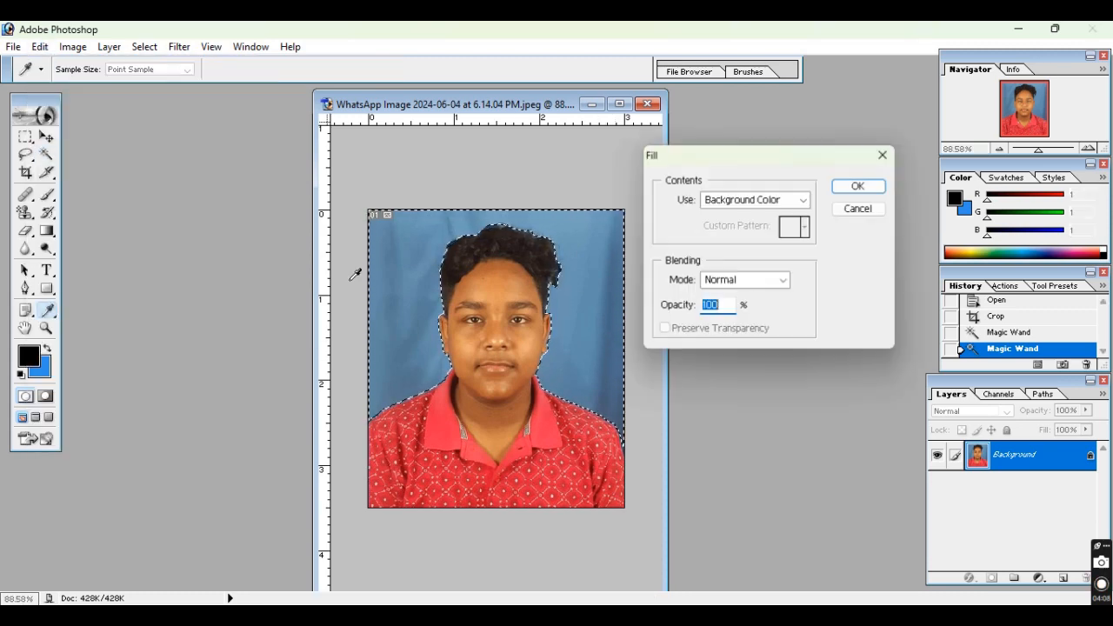
left_click(805, 201)
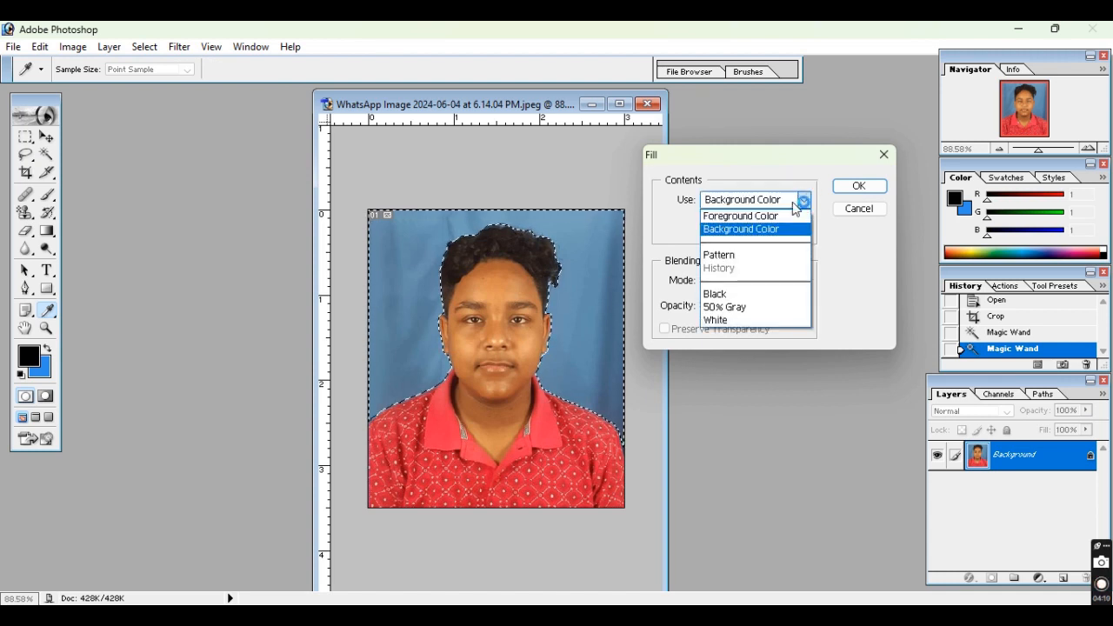
left_click(757, 230)
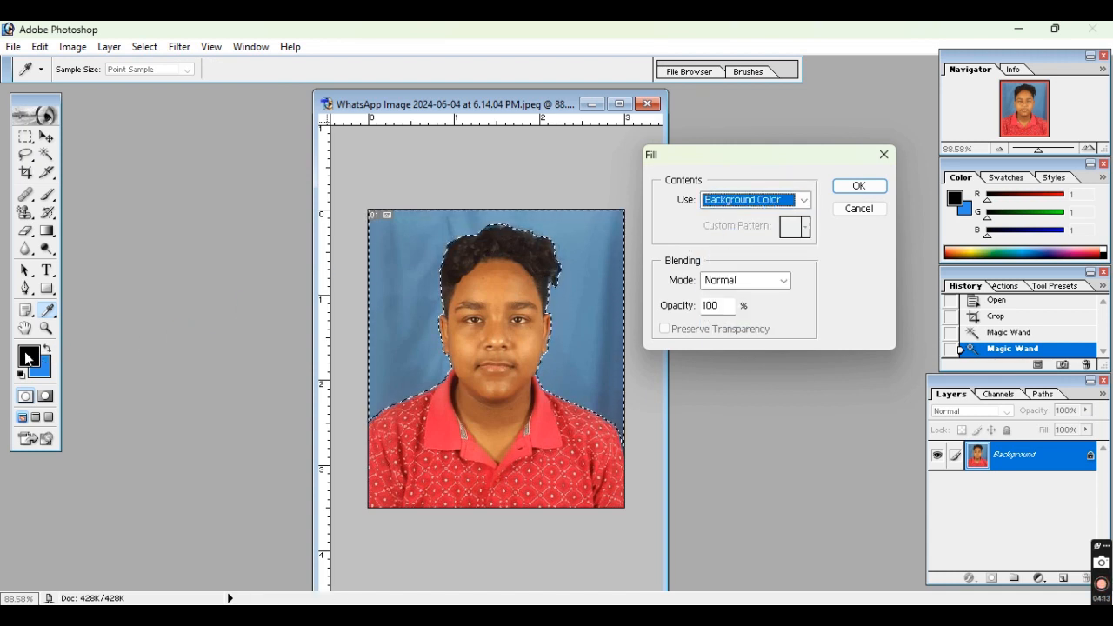
left_click(805, 200)
left_click(744, 230)
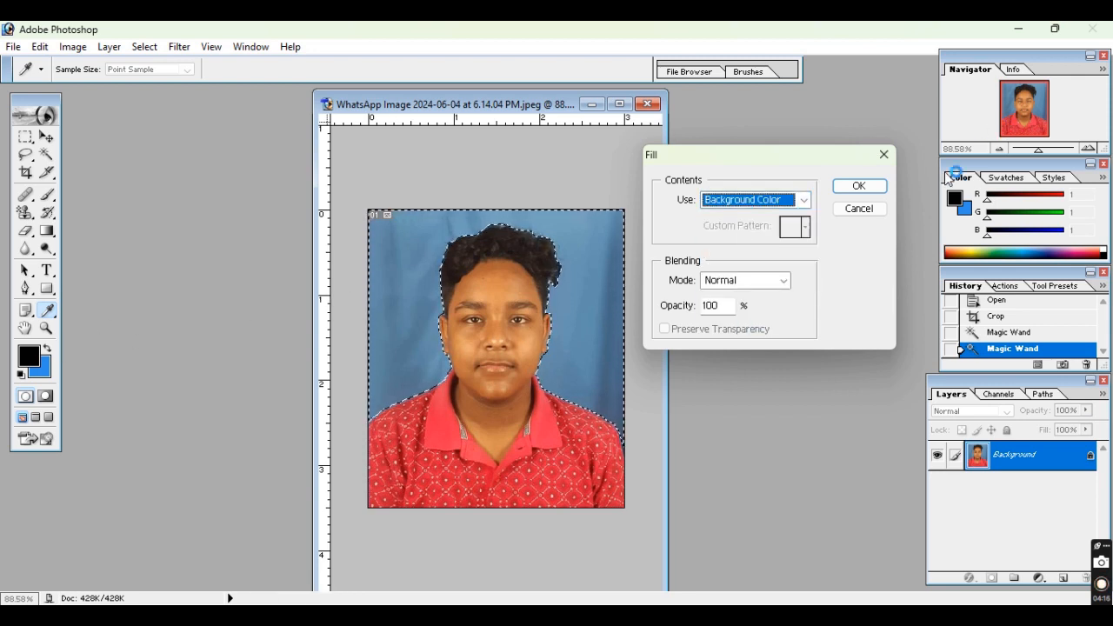
left_click(860, 186)
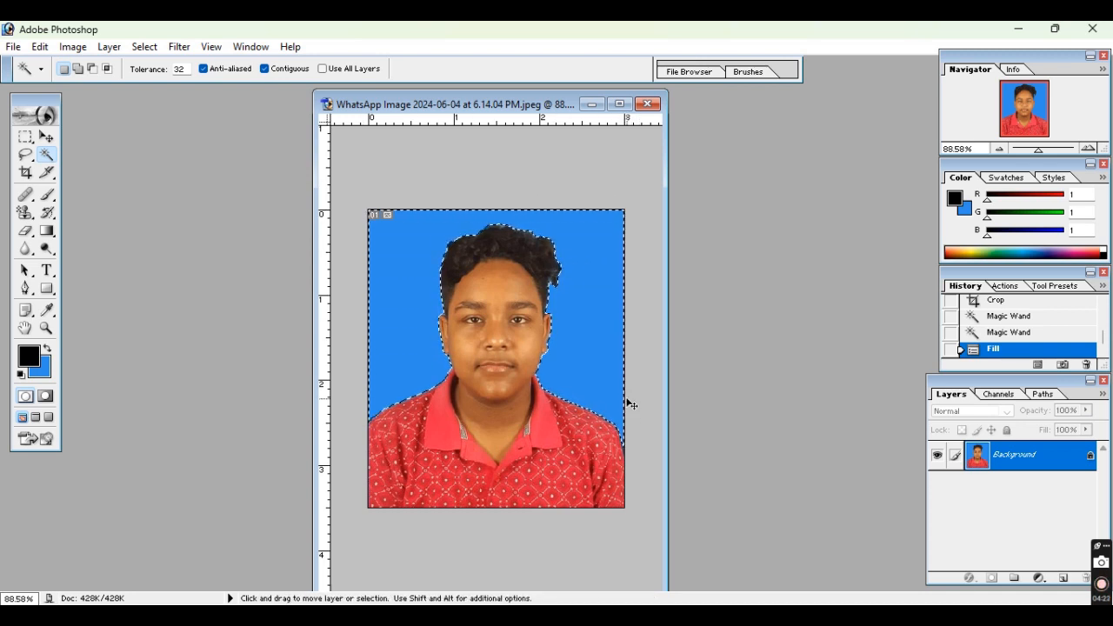
key("ctrl+d")
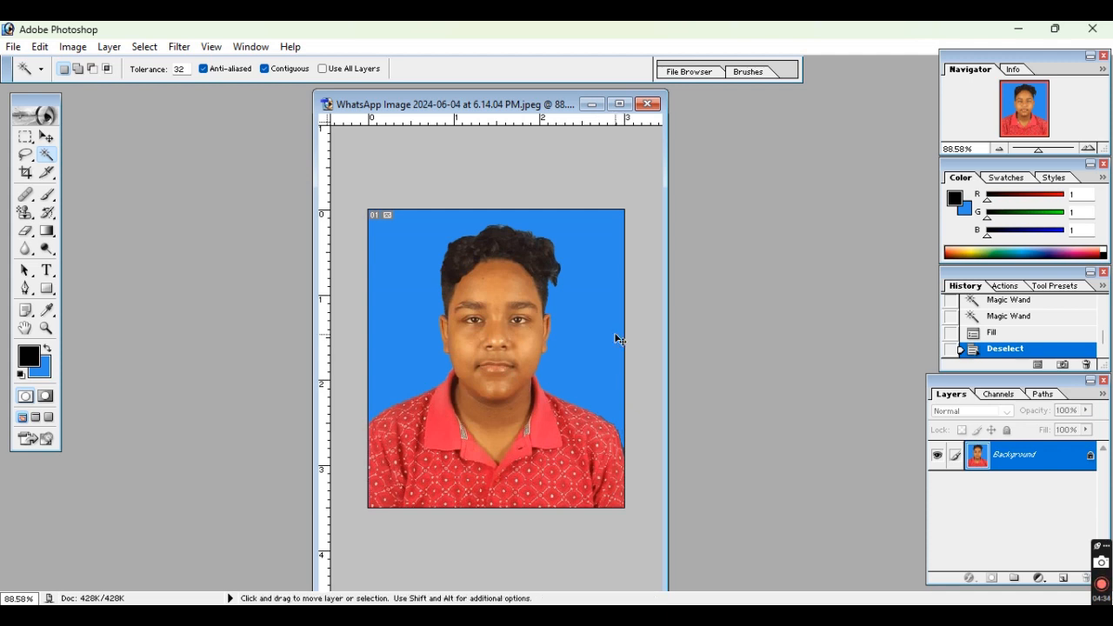
Brighten the whole photo with a Levels adjustment on the RGB channel, setting the midtone to 1.36 and the white input level to 215.
key("ctrl+l")
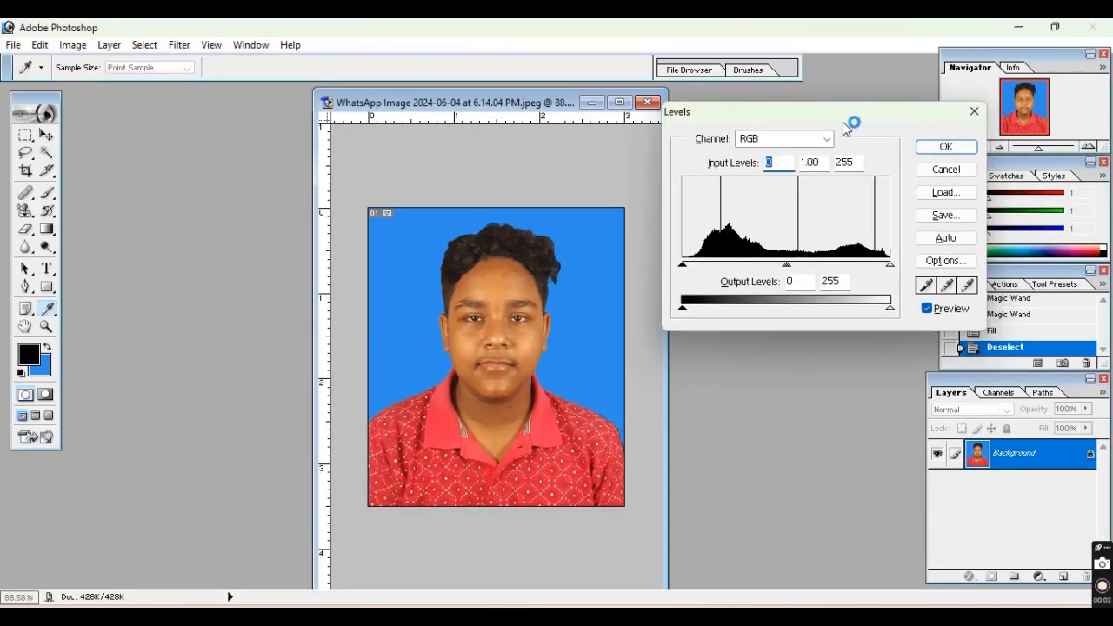
left_click_drag(843, 122, 858, 121)
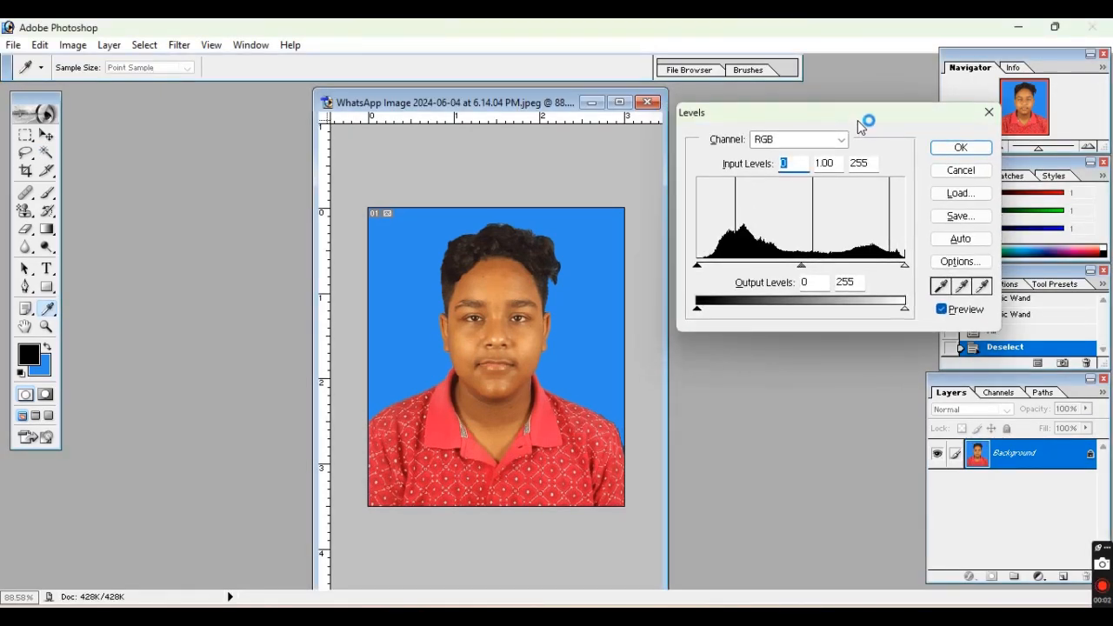
mouse_move(904, 270)
left_mouse_down()
mouse_move(867, 272)
mouse_move(891, 266)
left_mouse_up()
mouse_move(795, 266)
left_mouse_down()
mouse_move(762, 266)
mouse_move(840, 264)
mouse_move(773, 267)
left_mouse_up()
left_click(893, 268)
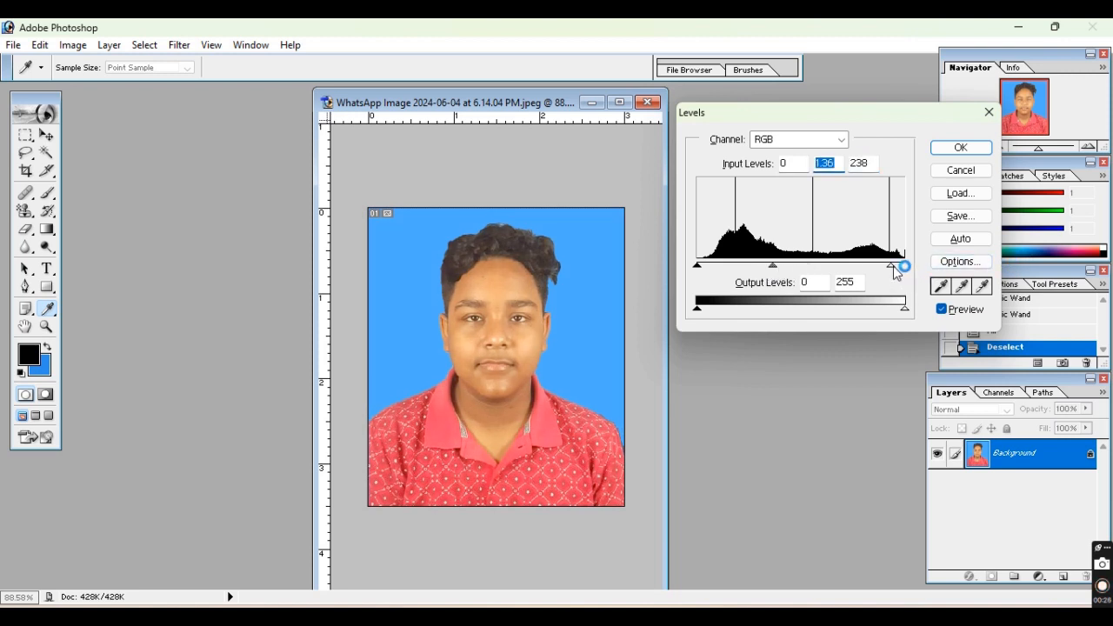
left_click_drag(881, 272, 873, 272)
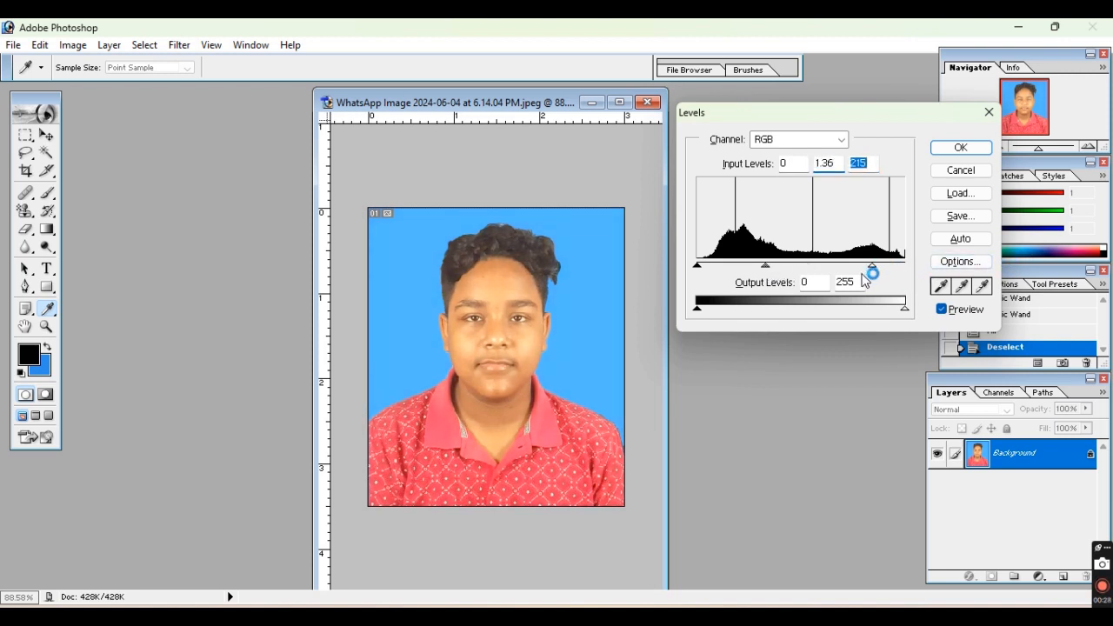
Set the Red channel's midtone input level to 0.97 and apply the Levels adjustment.
left_click(842, 141)
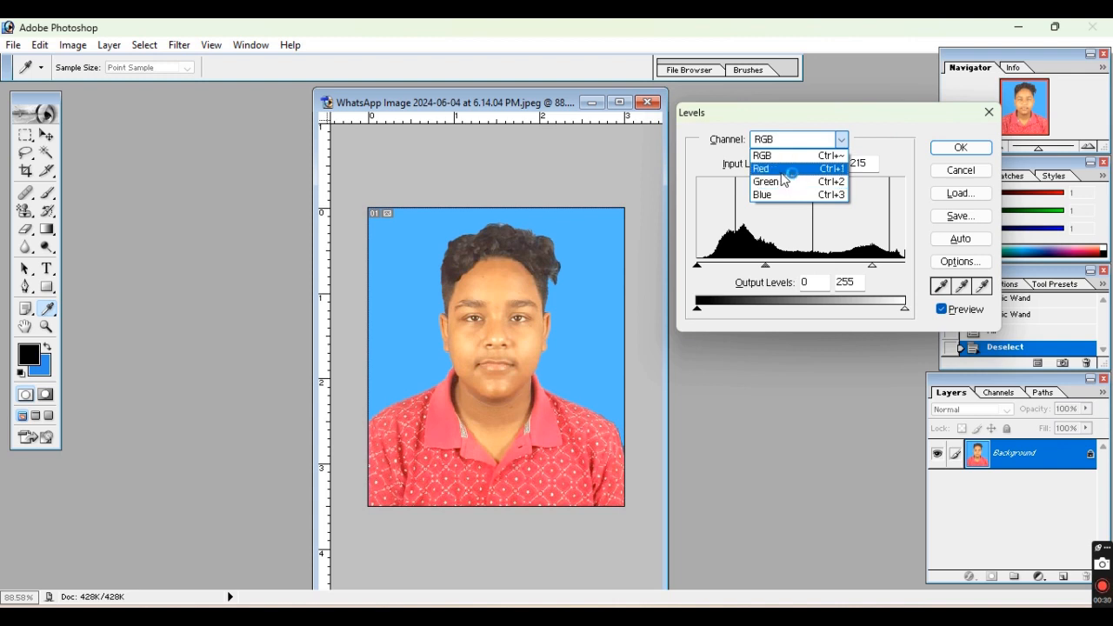
left_click(787, 168)
mouse_move(802, 271)
left_mouse_down()
mouse_move(774, 266)
mouse_move(806, 266)
mouse_move(805, 277)
left_mouse_up()
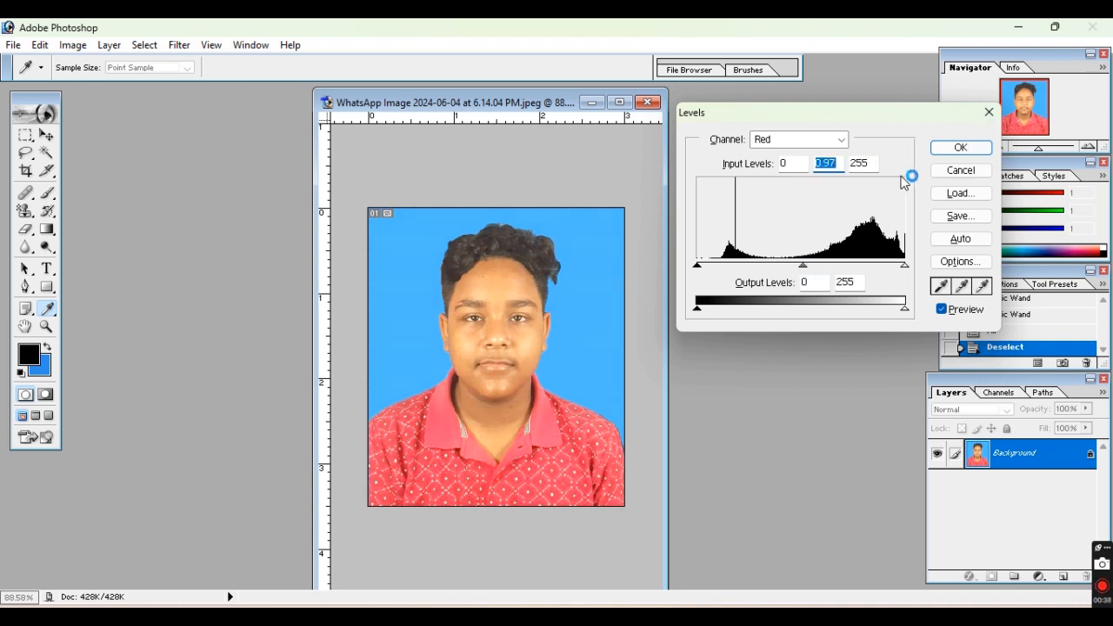
left_click_drag(887, 113, 901, 134)
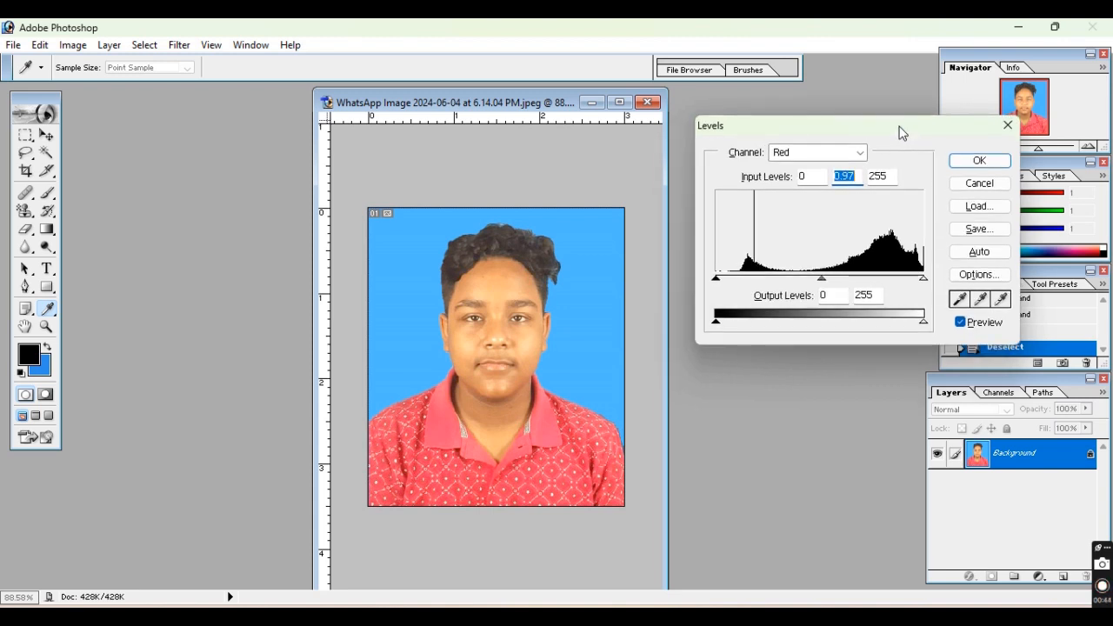
left_click(899, 126)
left_click_drag(898, 127, 893, 148)
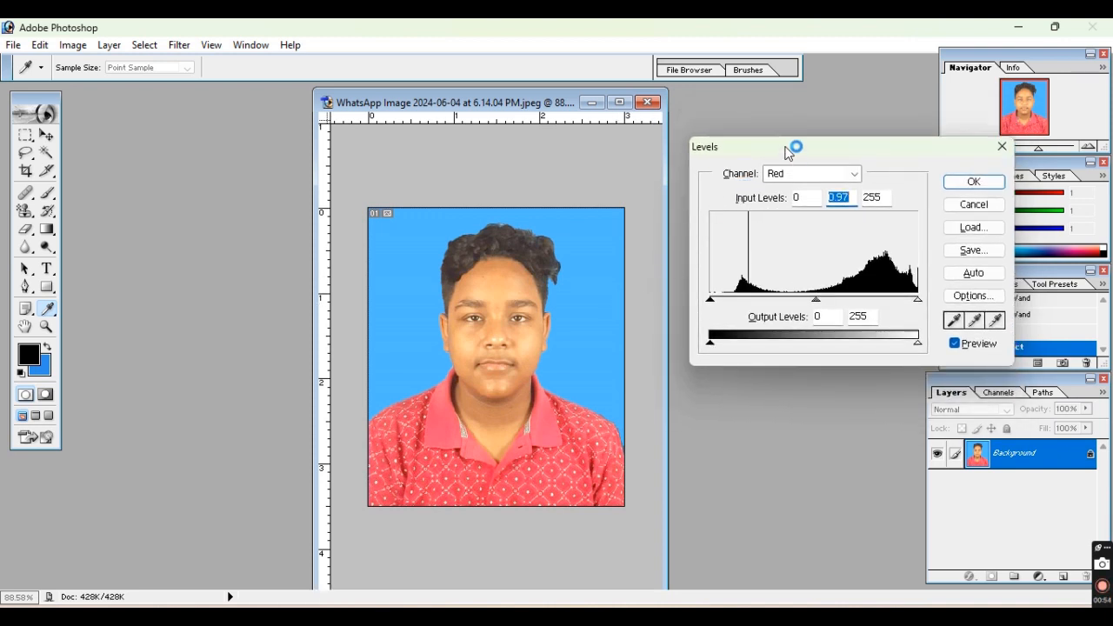
mouse_move(791, 148)
left_mouse_down()
mouse_move(773, 129)
mouse_move(783, 130)
left_mouse_up()
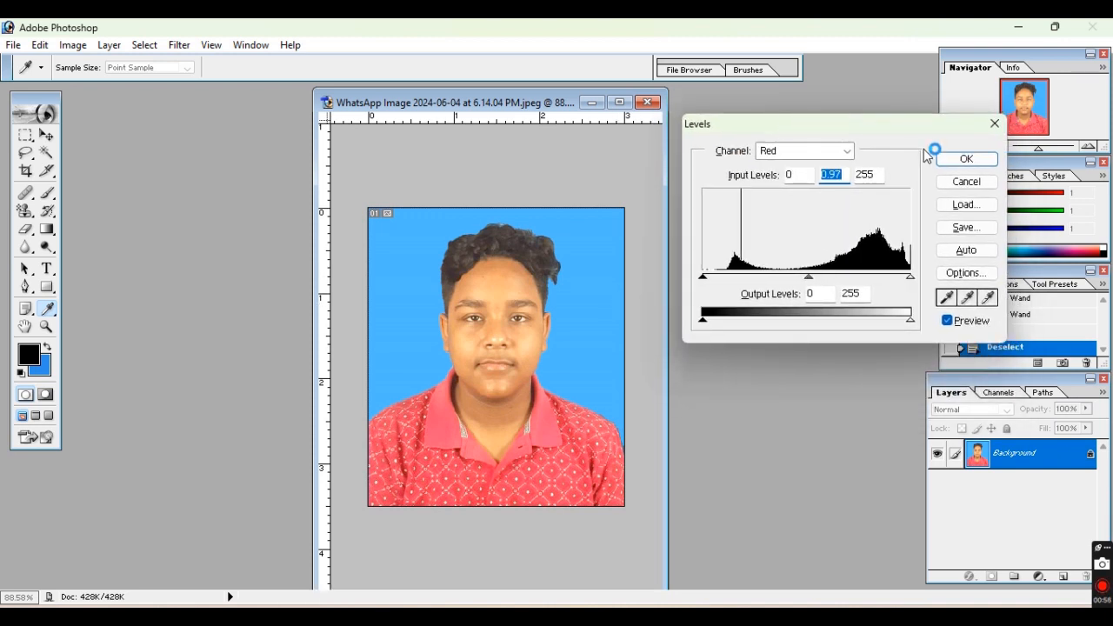
left_click(967, 160)
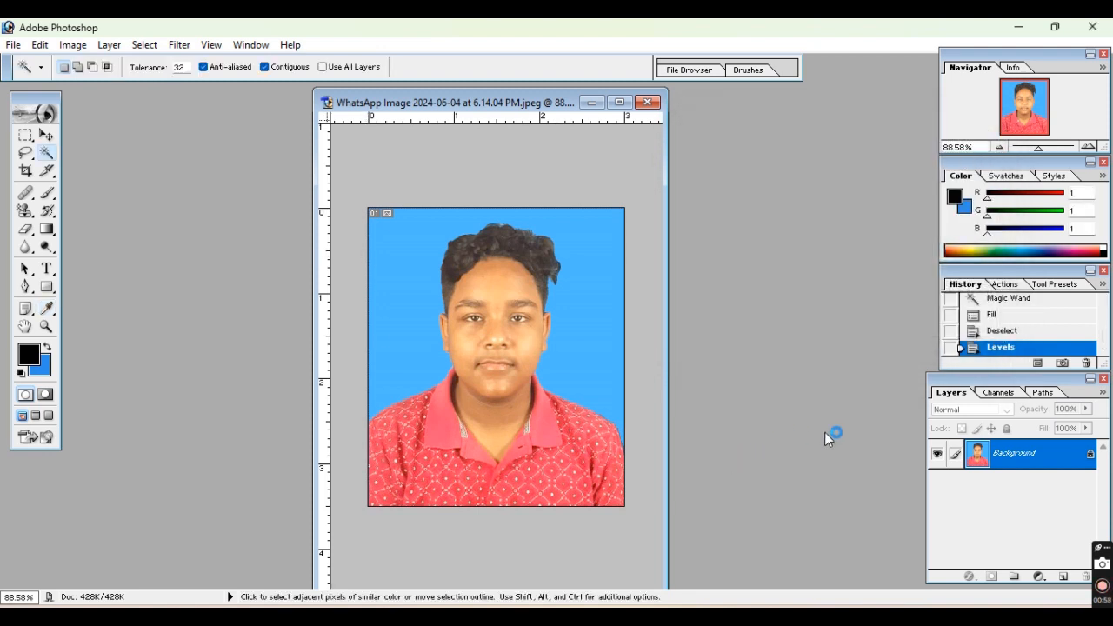
Convert the Background into a regular layer and outline it with a 2 px black Center stroke in Normal mode at 100% opacity.
double_click(1091, 461)
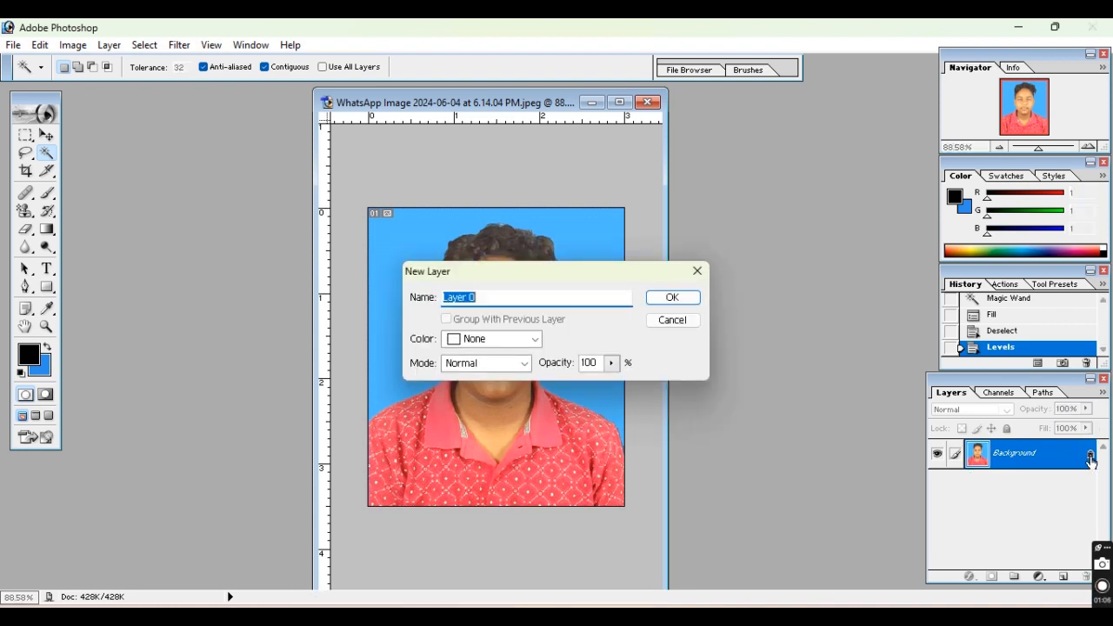
left_click(662, 299)
left_click(39, 45)
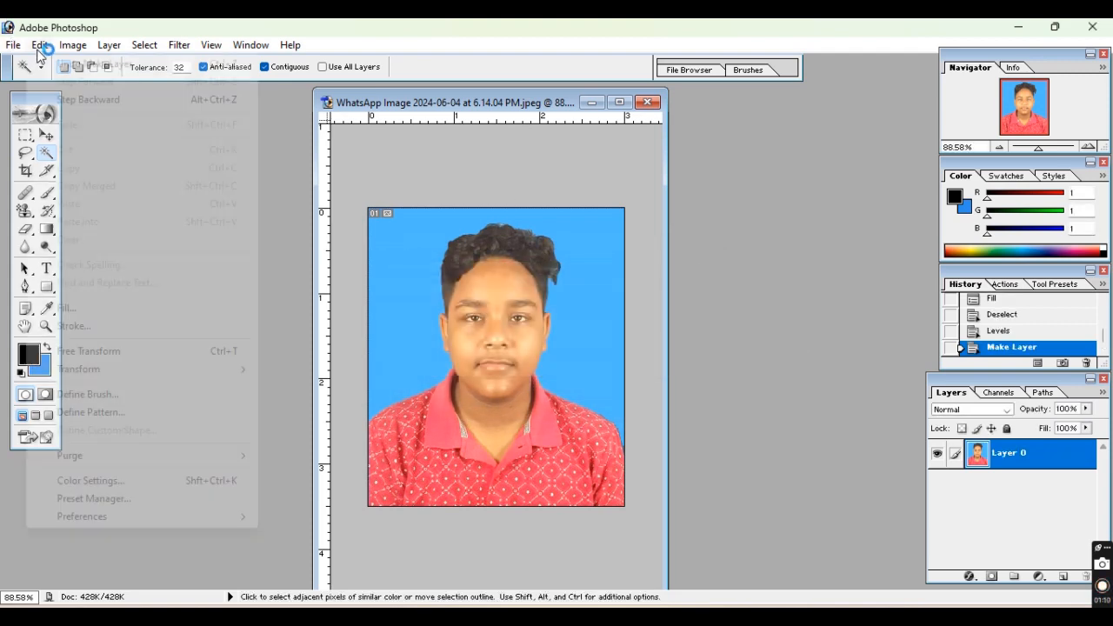
left_click(108, 328)
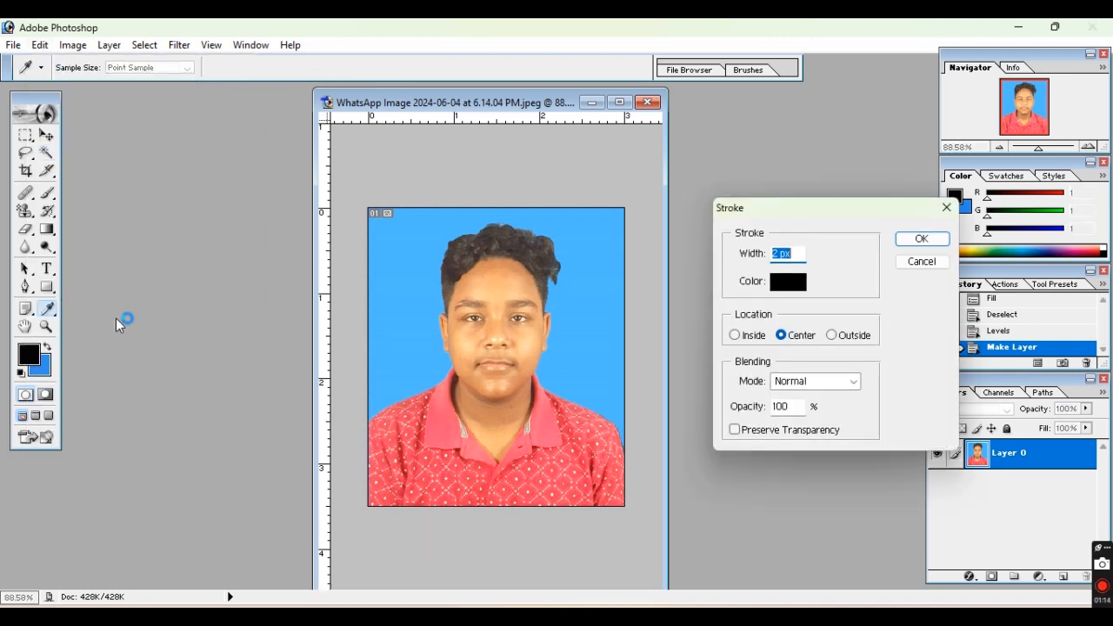
left_click_drag(826, 209, 804, 151)
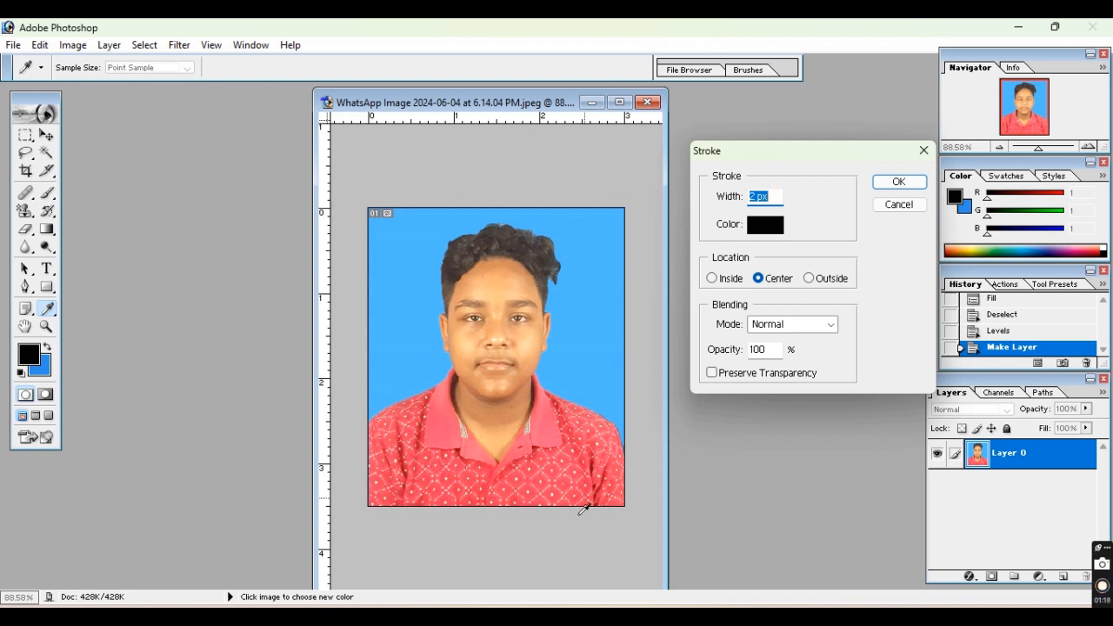
left_click(909, 183)
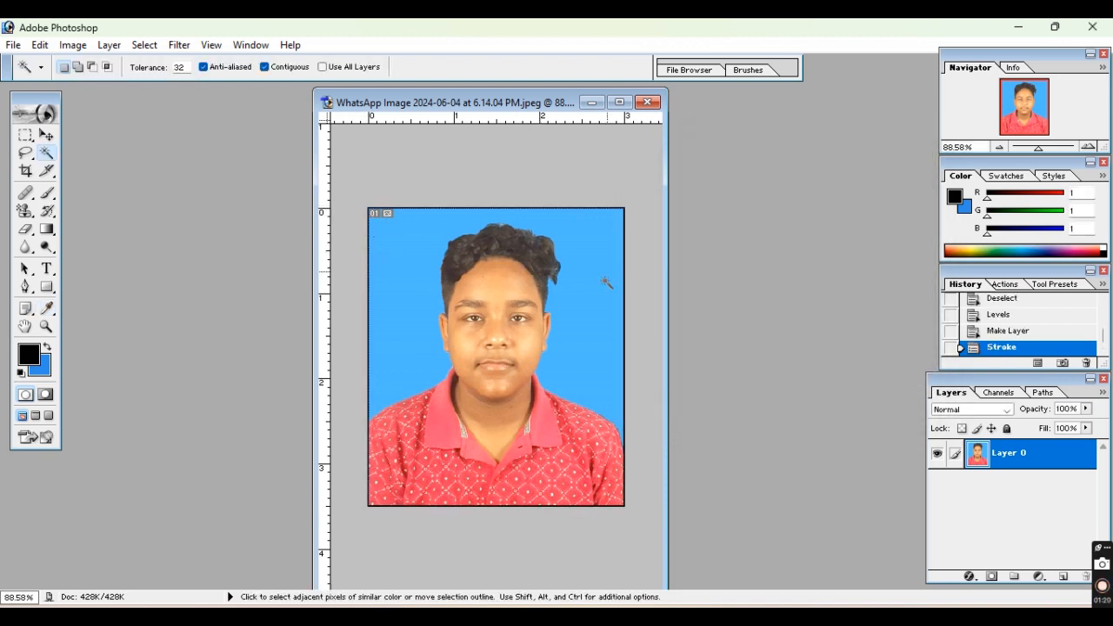
Create a blank white 4 x 6 inch RGB document at 300 pixels/inch and enlarge its window beside the photo.
left_click_drag(531, 90, 660, 90)
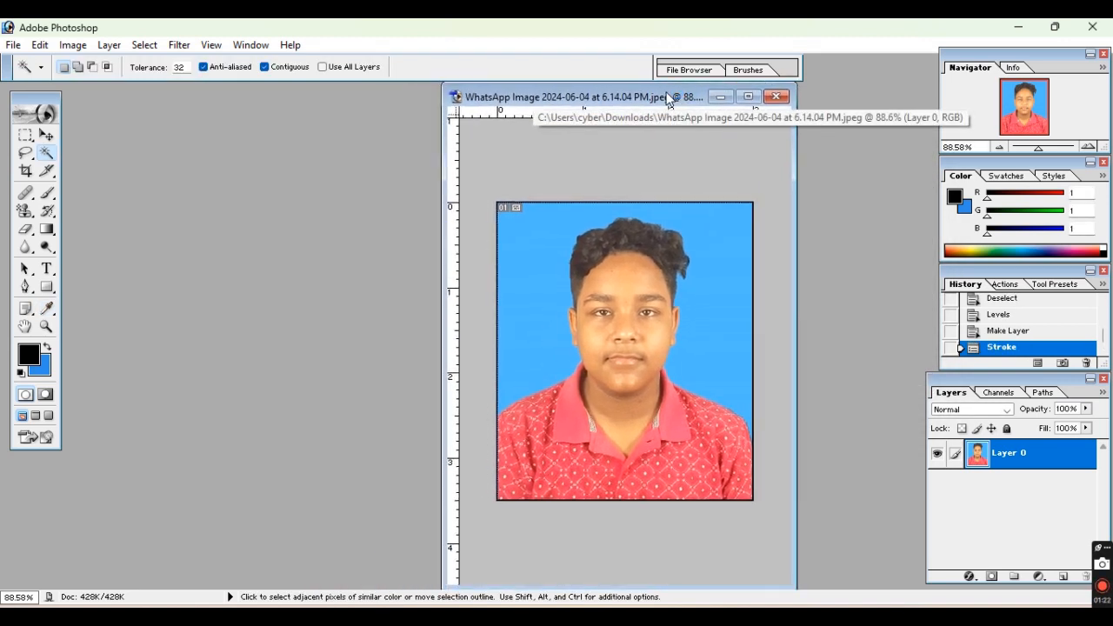
left_click(13, 46)
left_click(26, 62)
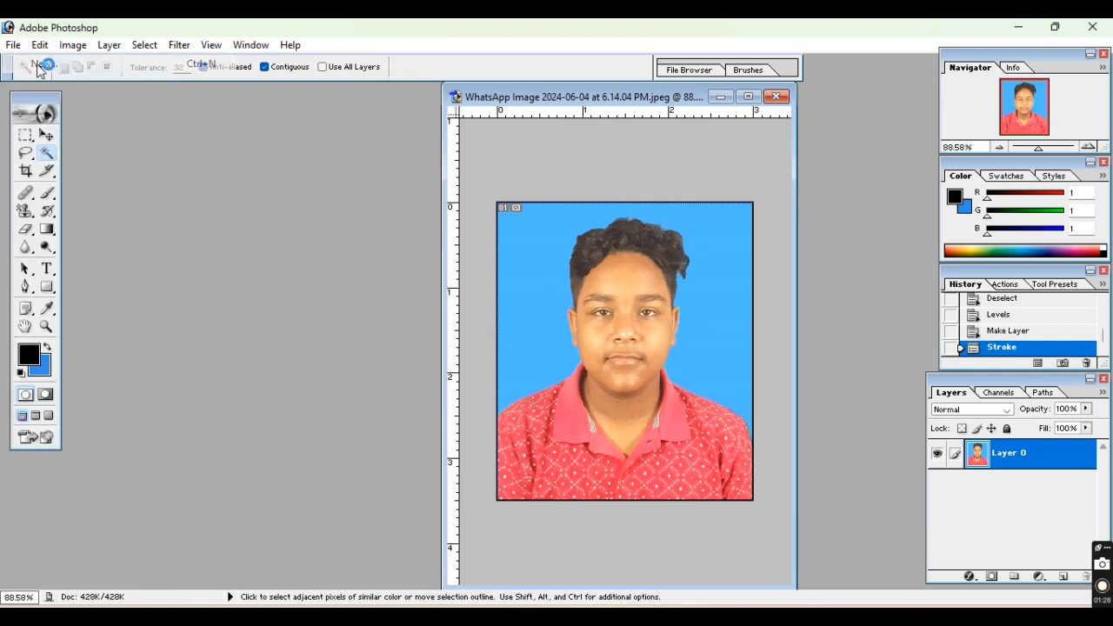
left_click_drag(780, 94, 226, 115)
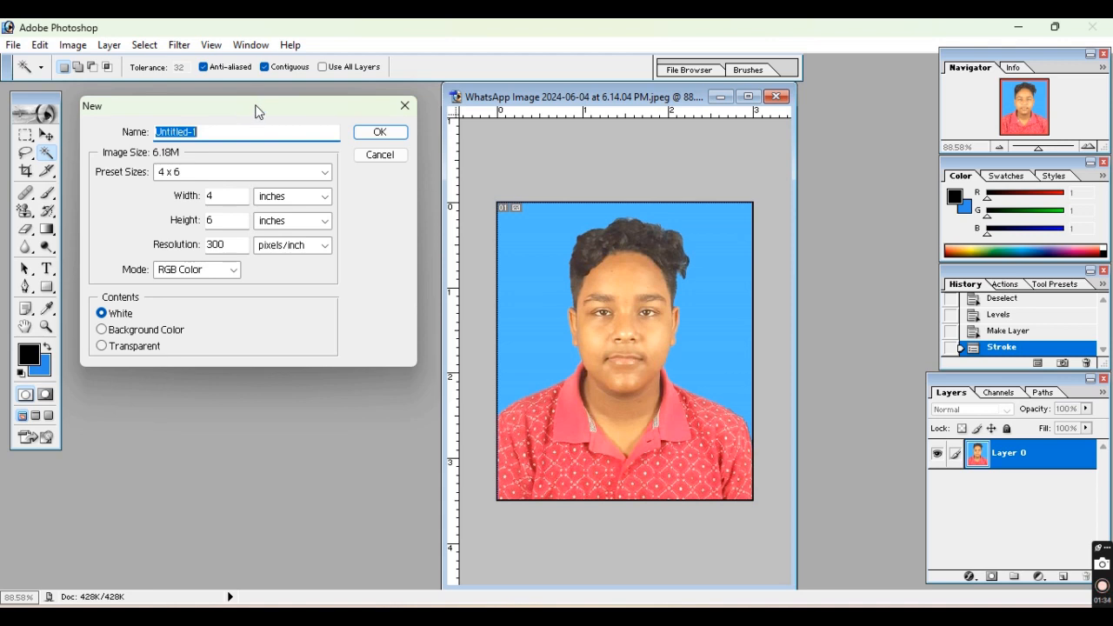
left_click_drag(255, 109, 263, 117)
left_click(326, 179)
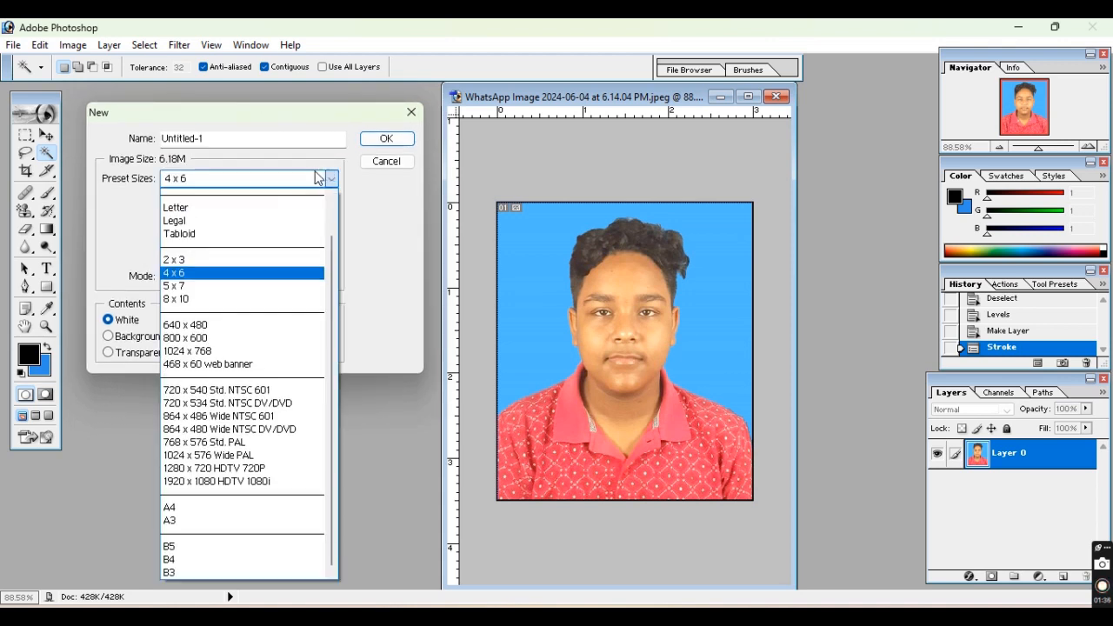
left_click(215, 275)
left_click(404, 138)
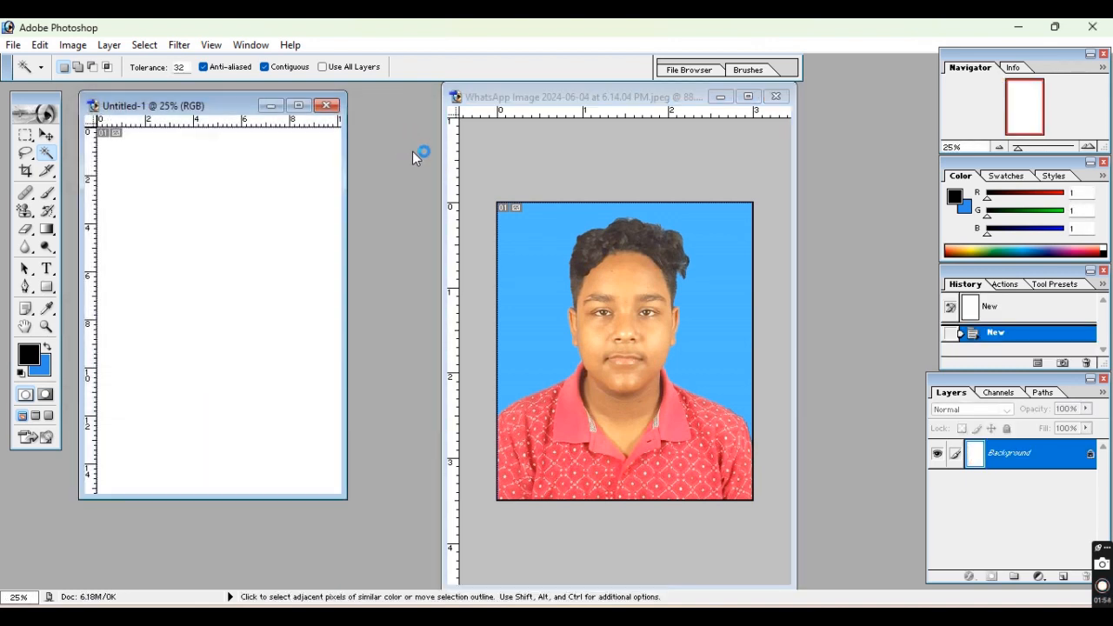
left_click_drag(346, 496, 420, 586)
Copy the finished photo into the blank 4 x 6 sheet with the Move tool, placing it in the sheet's upper-left corner.
left_click(47, 137)
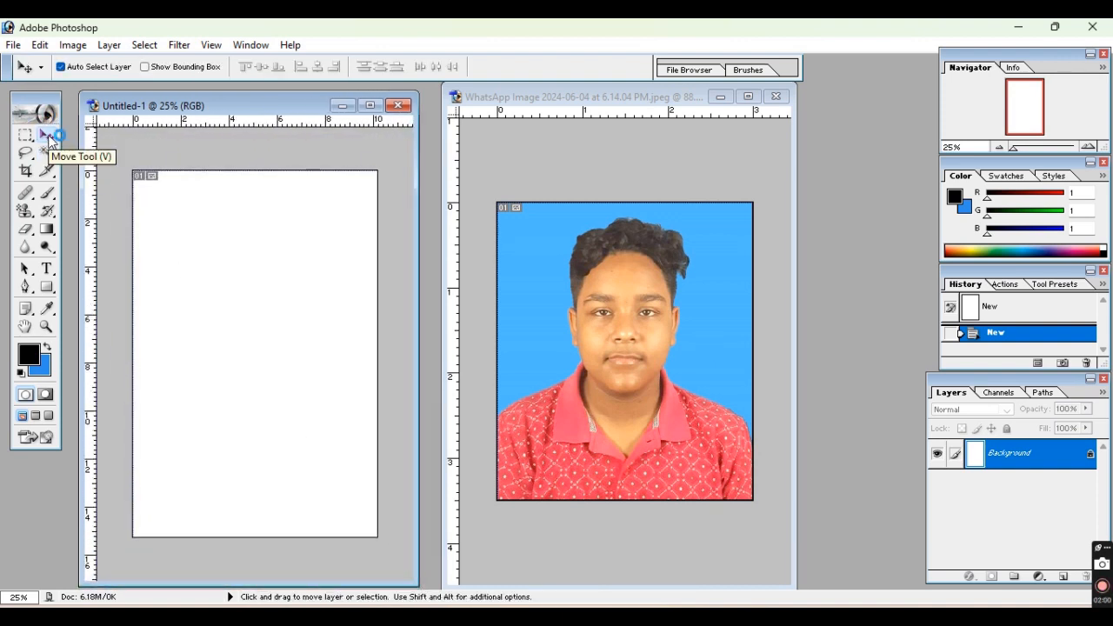
left_click(612, 359)
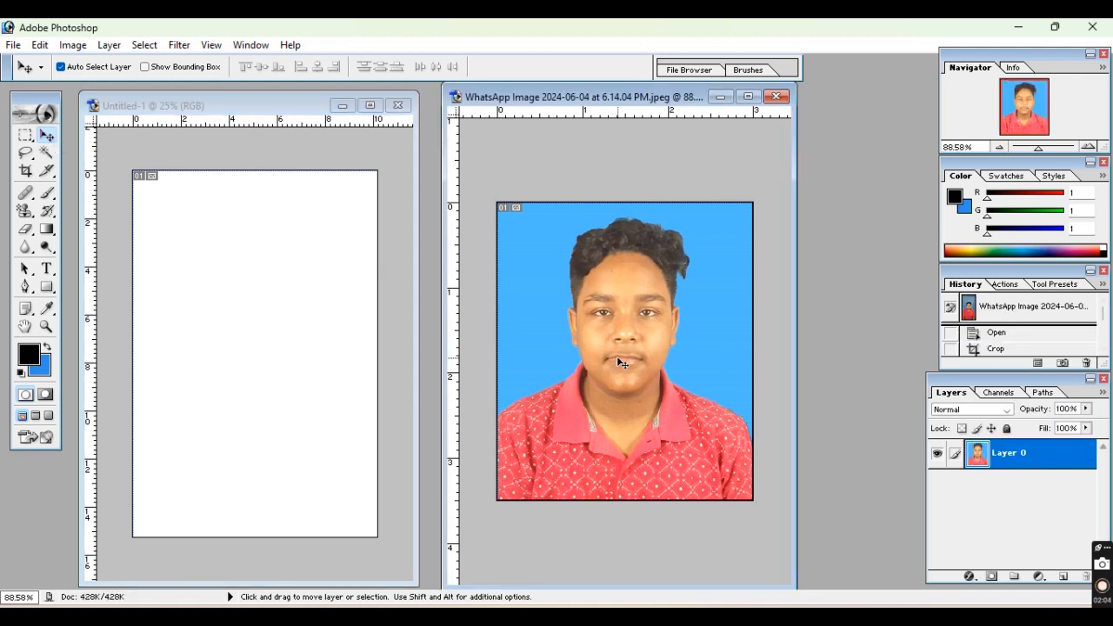
left_click_drag(621, 362, 180, 239)
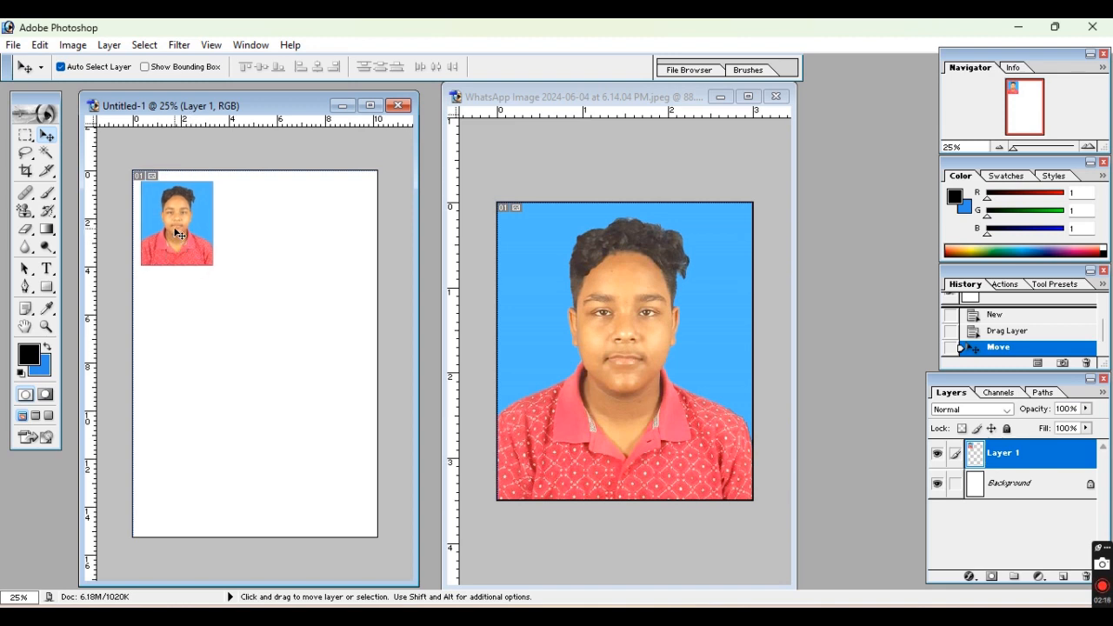
Duplicate the photo twice across the sheet to form a row of three evenly spaced photos along the upper edge.
left_click_drag(176, 232, 248, 228)
key("Right")
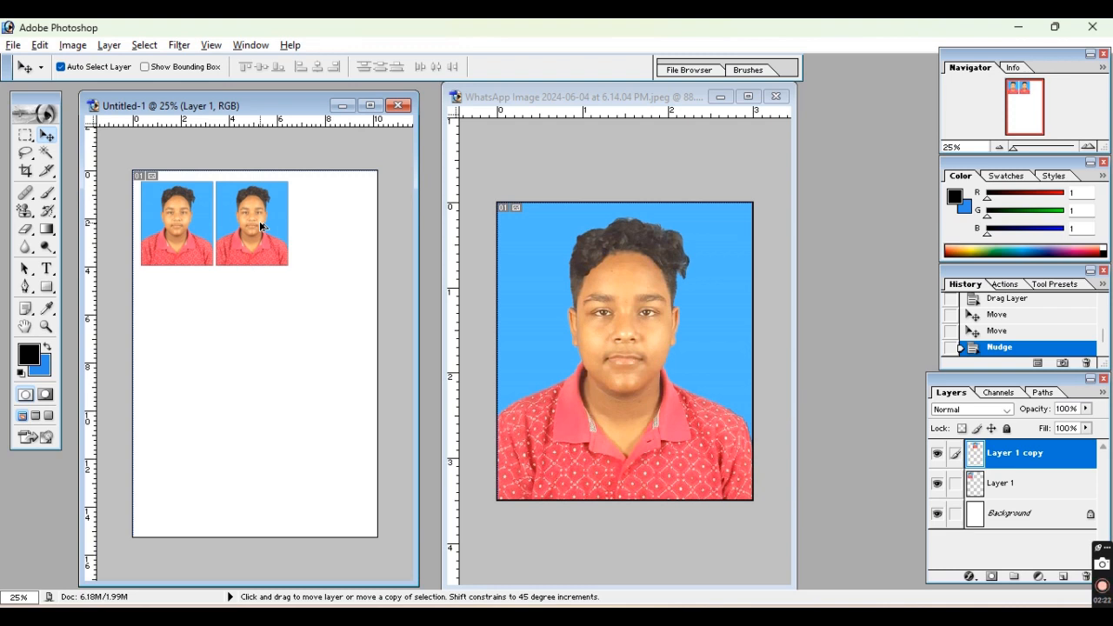
left_click_drag(269, 227, 345, 222)
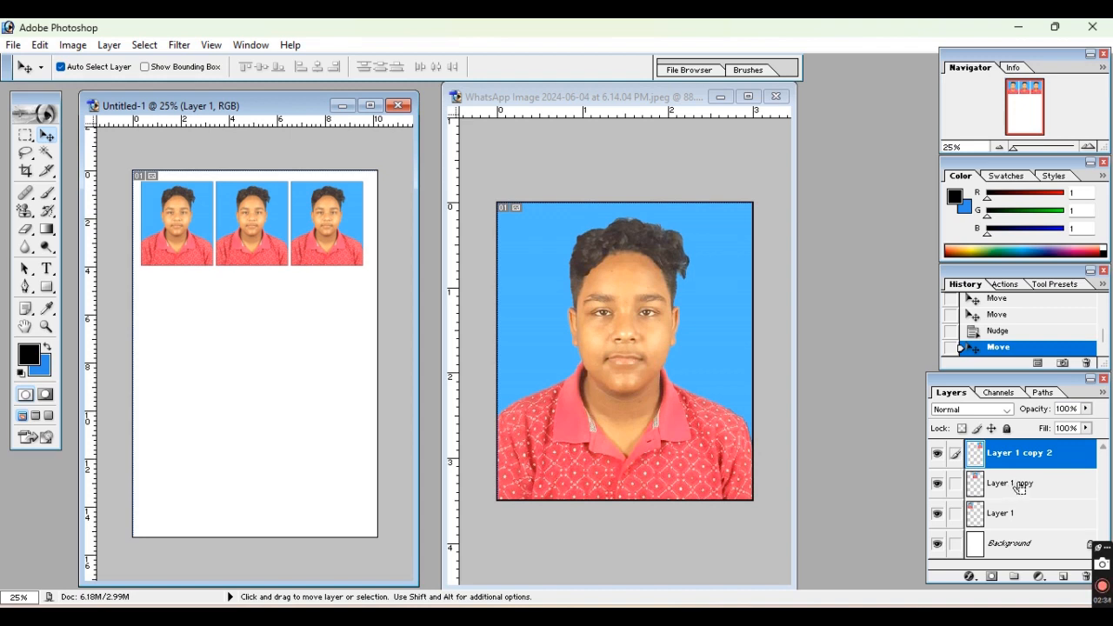
Merge the three photo layers into one and nudge the row slightly right and down to centre it on the sheet.
key("ctrl+e")
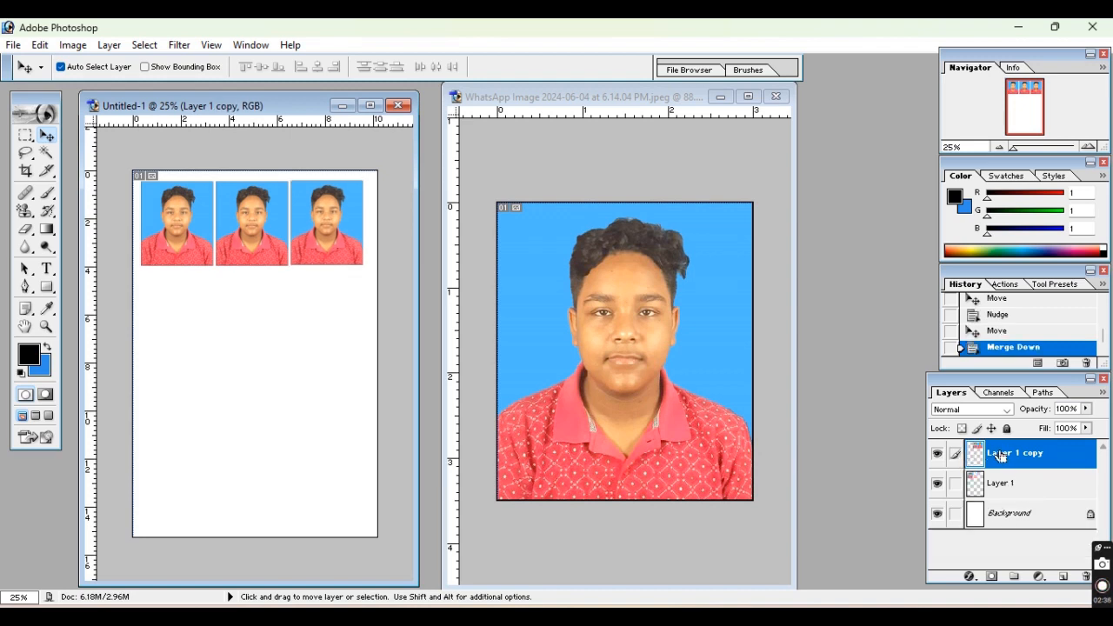
key("ctrl+e")
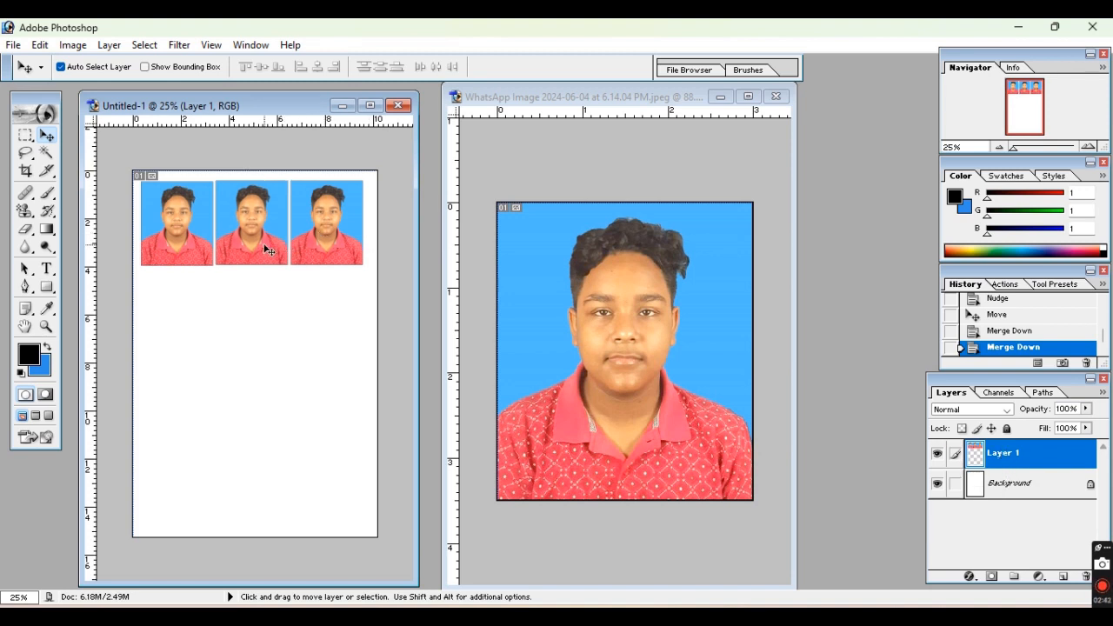
key("Right")
key("Right")
key("Right")
key("Right")
key("Down")
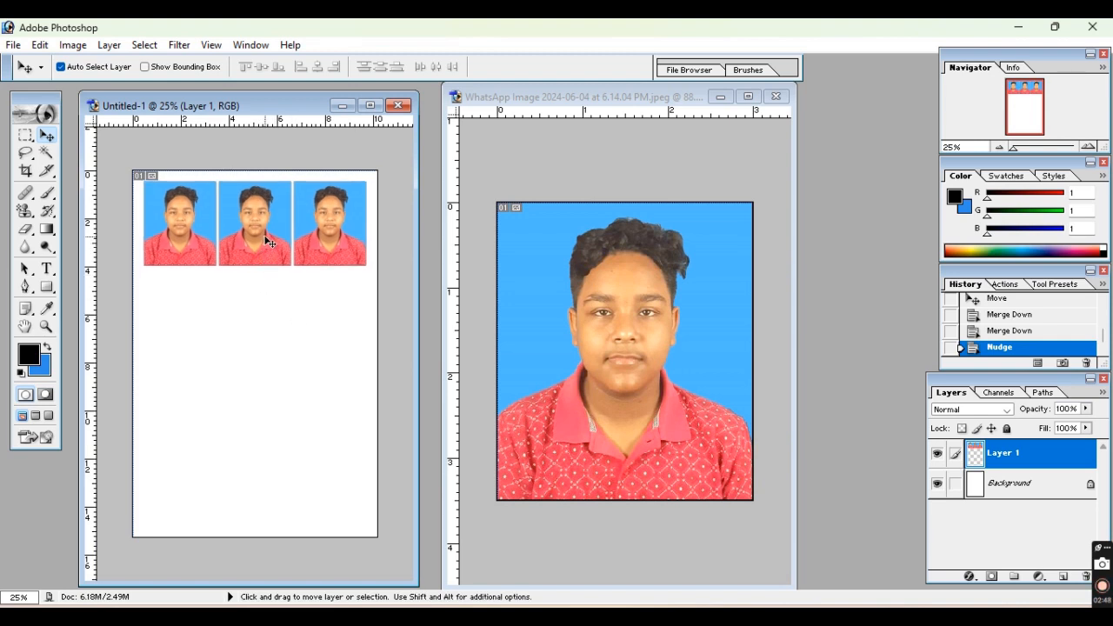
Duplicate the row of three photos directly below the first row, nudging the copy to leave a narrow gap.
key("alt")
left_click_drag(266, 241, 265, 322)
key("Down")
key("Down")
key("Down")
key("Down")
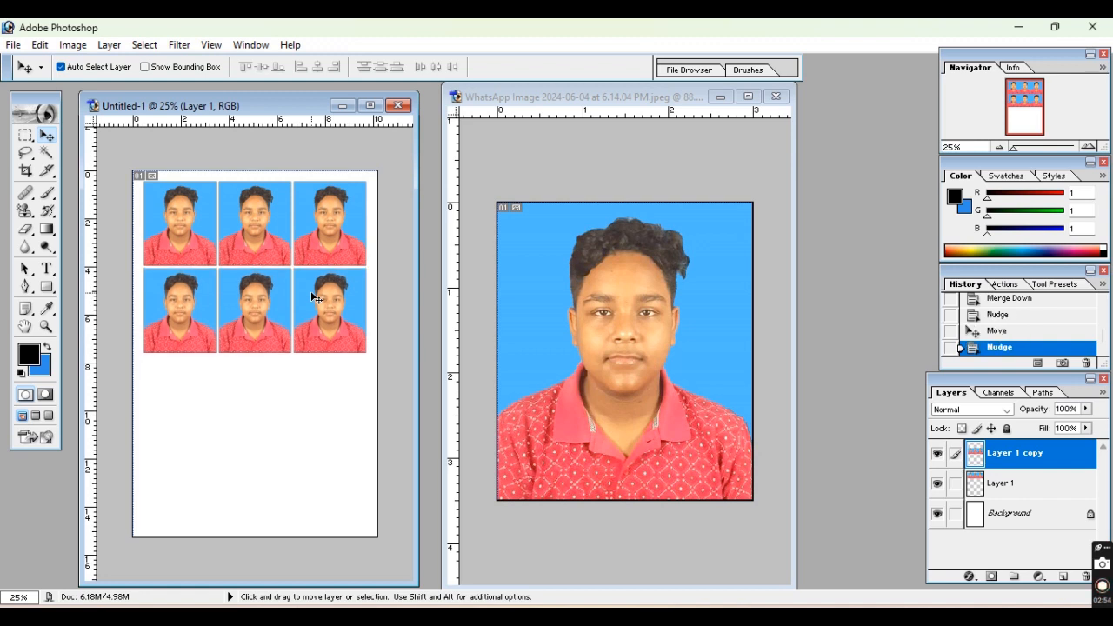
key("Up")
key("Up")
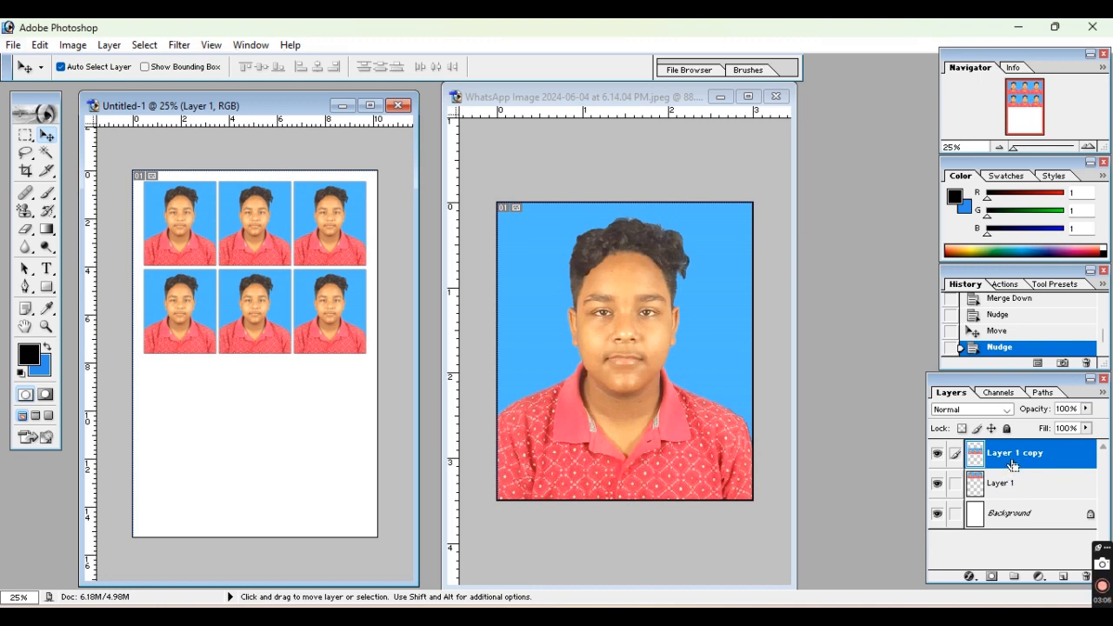
Merge the two rows into one layer and duplicate it into the sheet's lower half to make twelve photos.
key("ctrl+e")
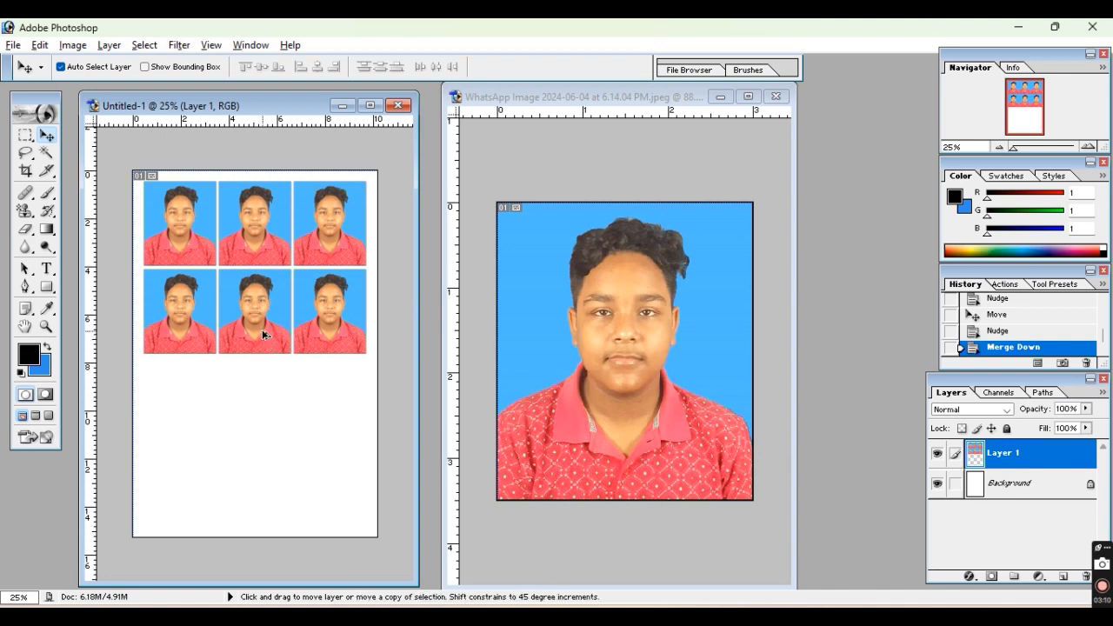
left_click_drag(268, 335, 261, 477)
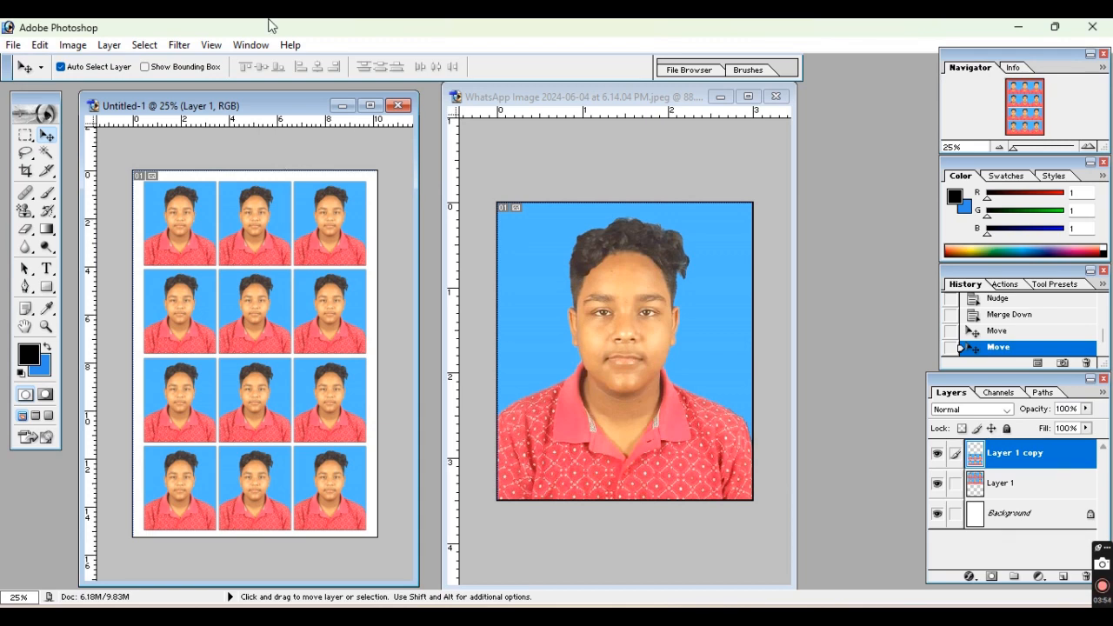
left_click(1107, 594)
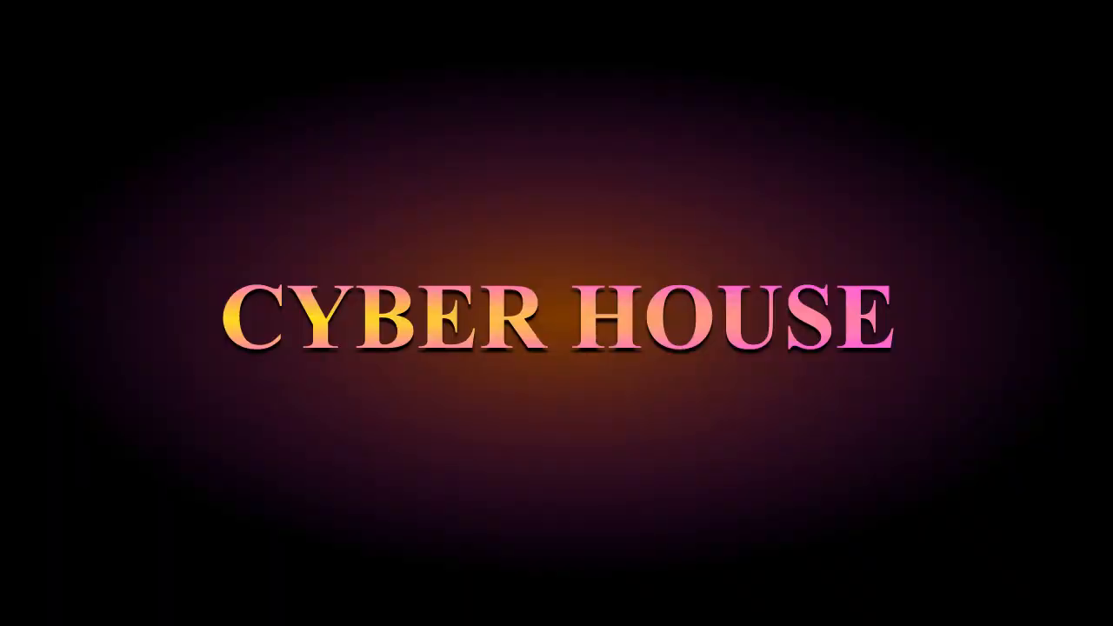